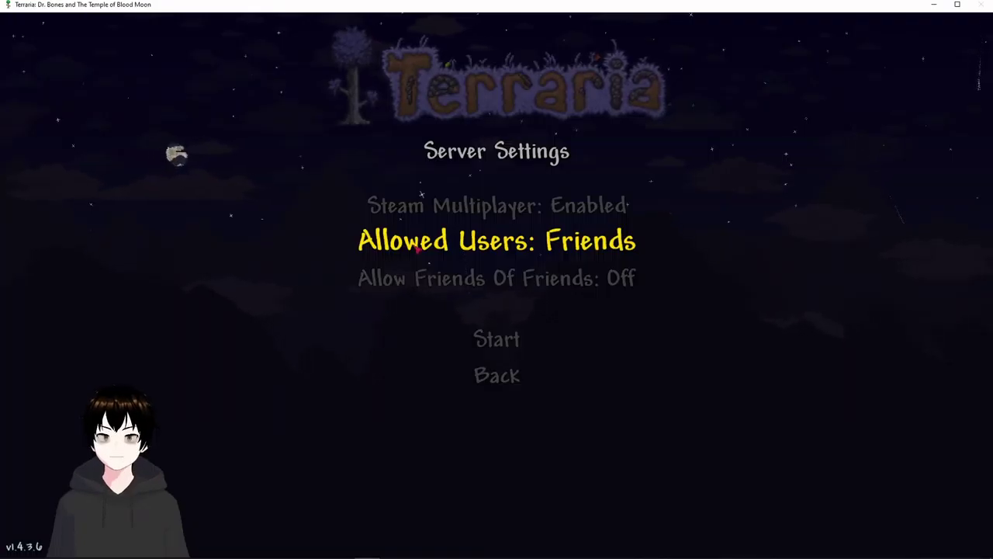
# - Start hosting the multiplayer server and load into the forest world
pyautogui.click(500, 340)
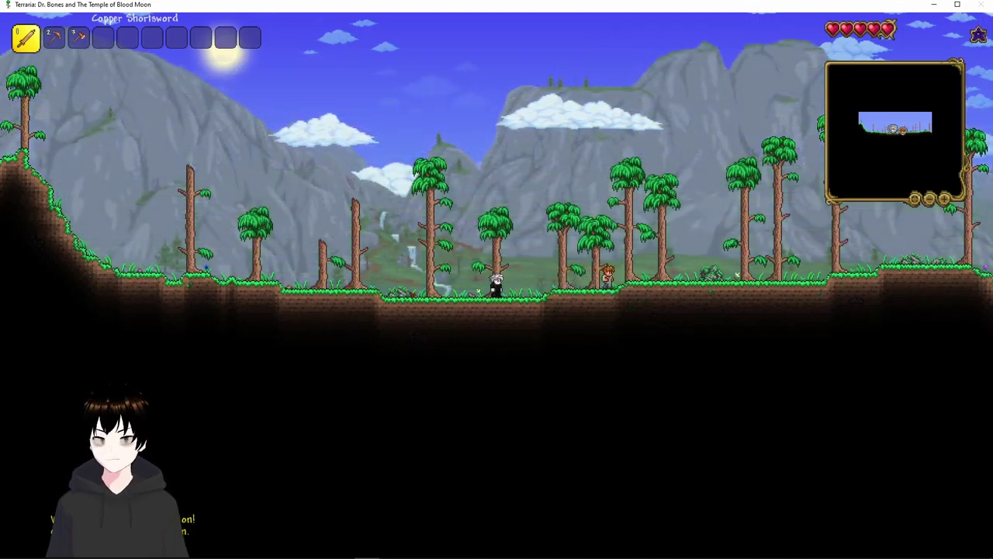
# - Check the inventory, then fight the blue slime with the Copper Shortsword
pyautogui.hotkey('shift', 'Tab')
pyautogui.press('Escape')
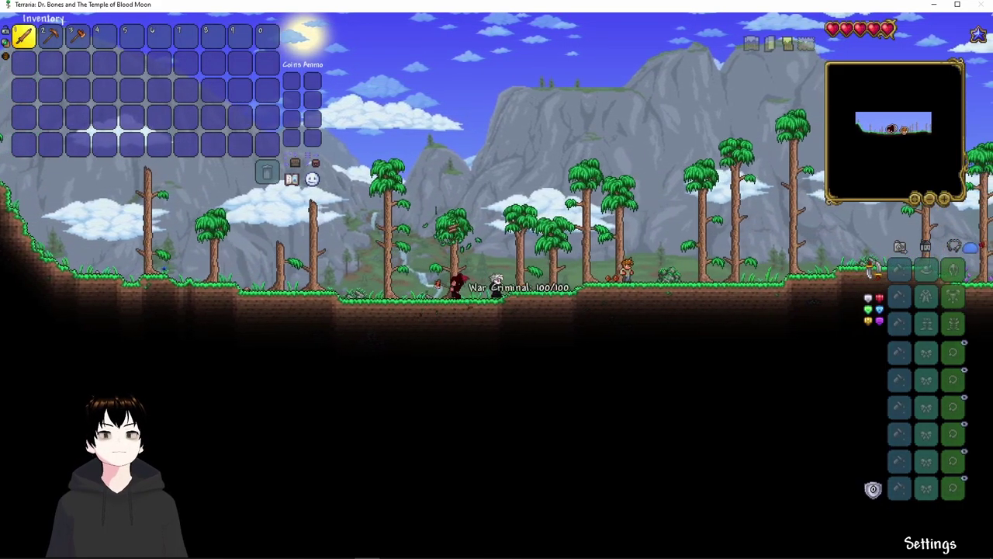
pyautogui.press('Escape')
pyautogui.press('a')
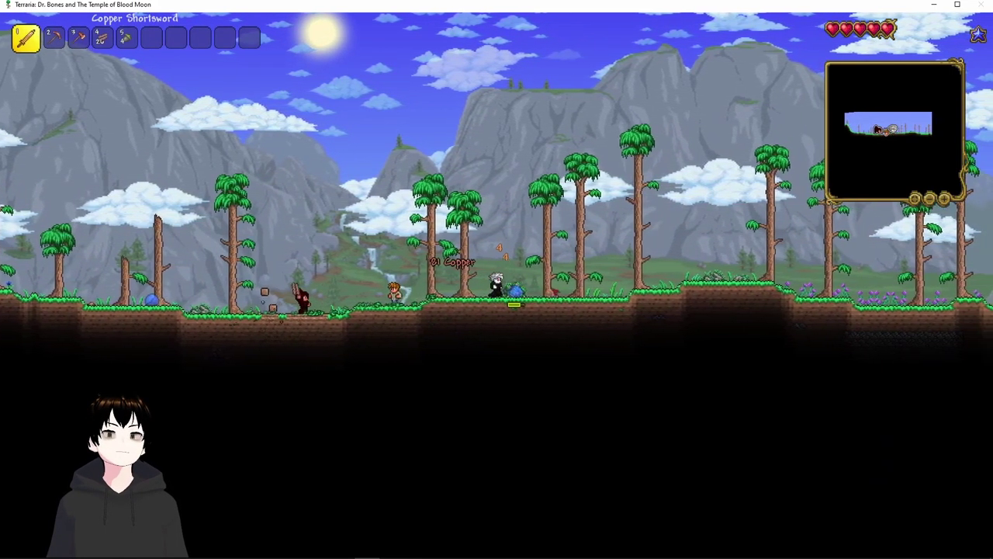
pyautogui.press('a')
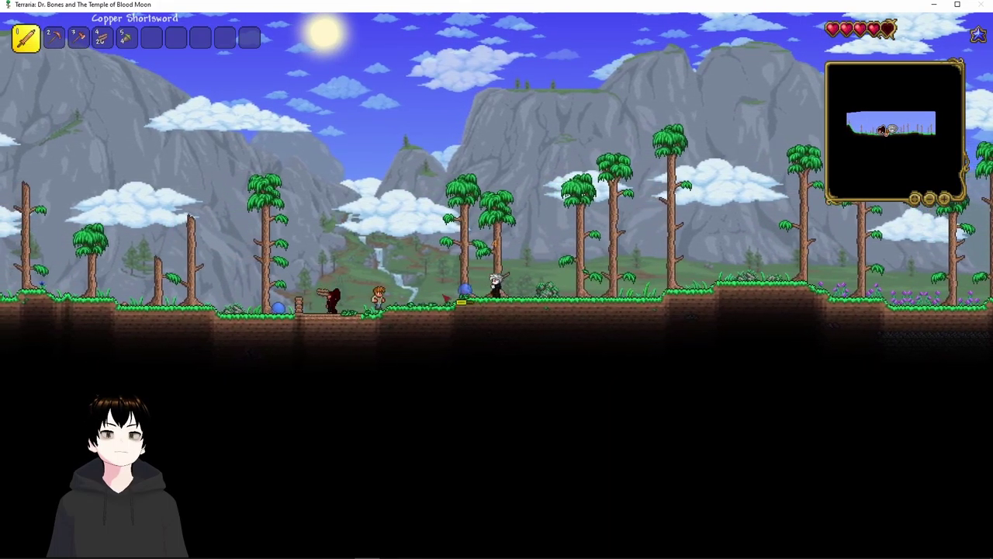
pyautogui.click(465, 299)
pyautogui.press('a')
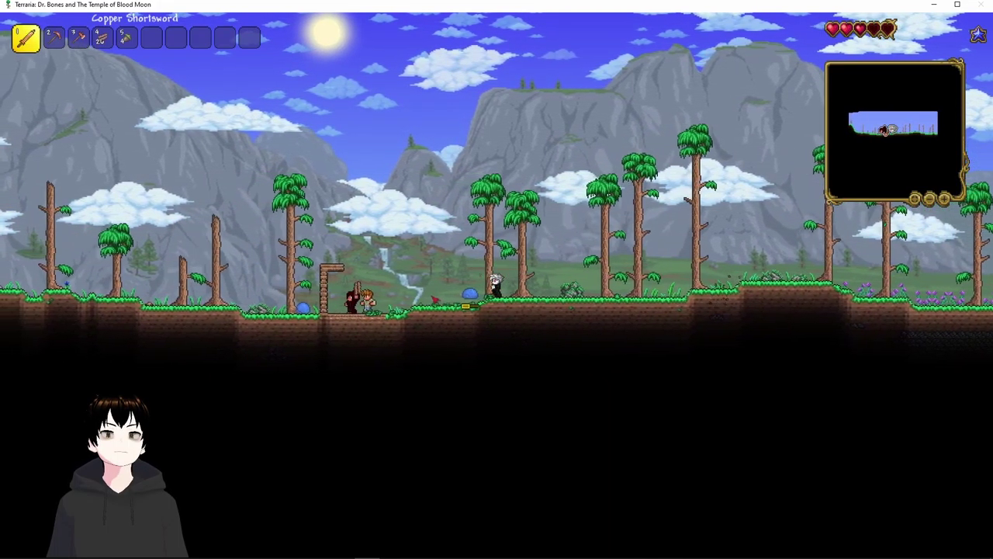
# - Travel right across the forest, jumping terrain and collecting drops, to the hill
pyautogui.press('d')
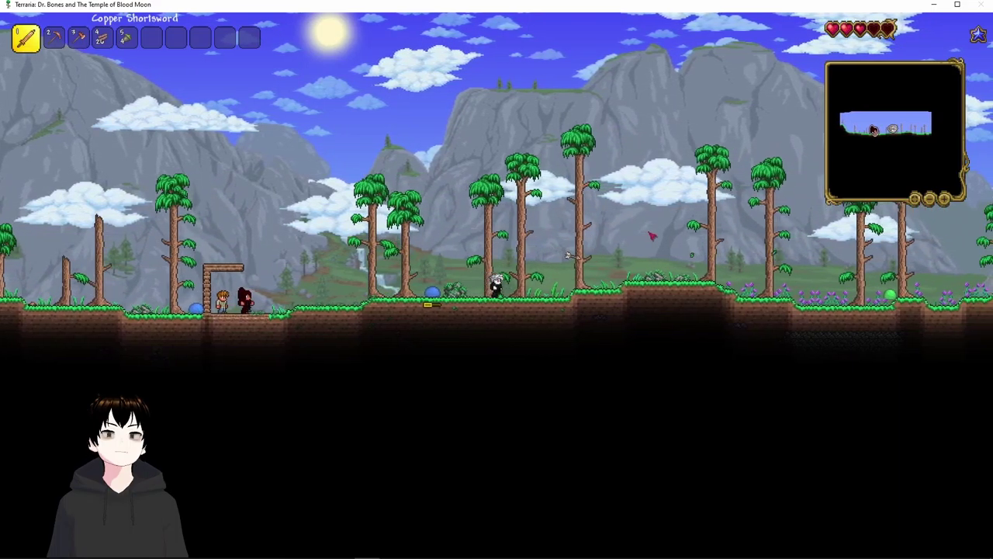
pyautogui.press('d')
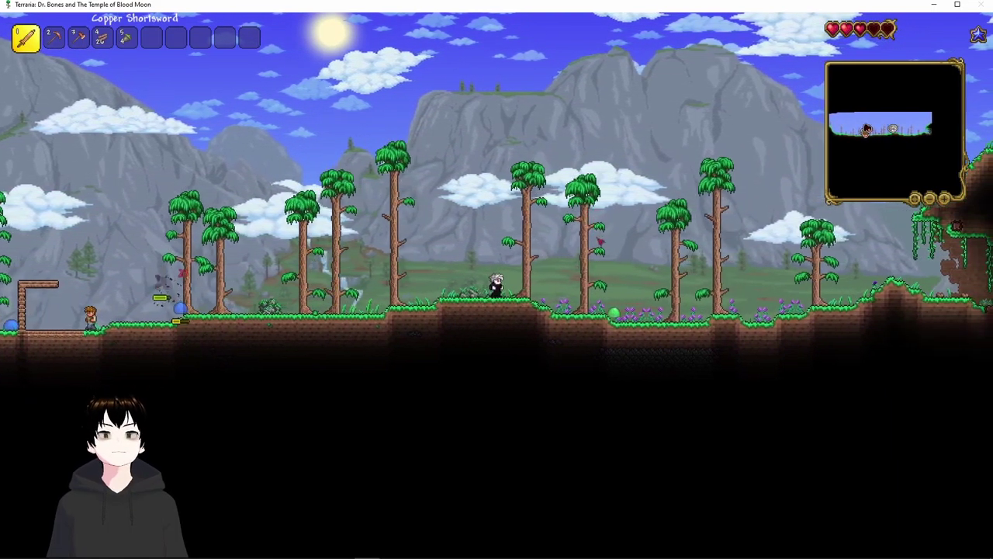
pyautogui.press('space')
pyautogui.press('d')
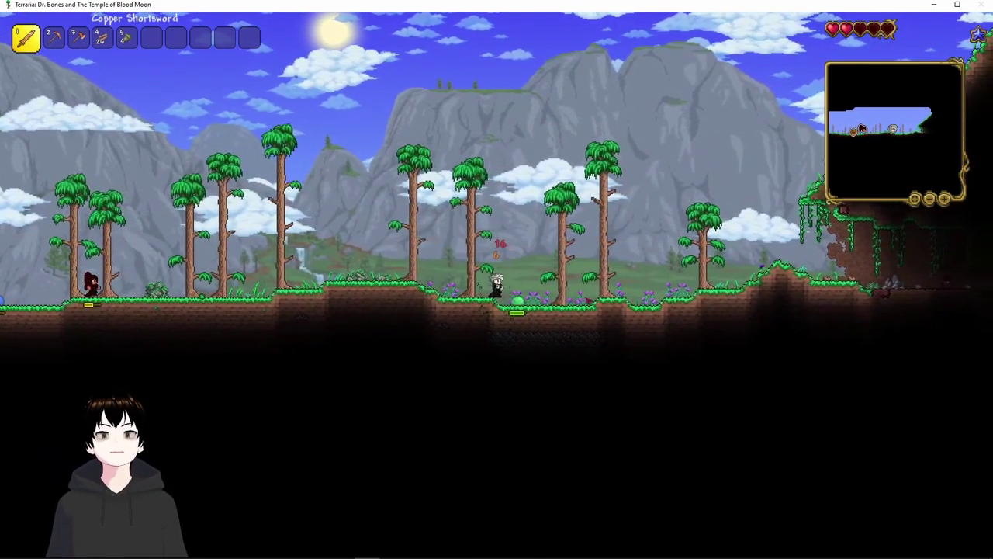
pyautogui.press('d')
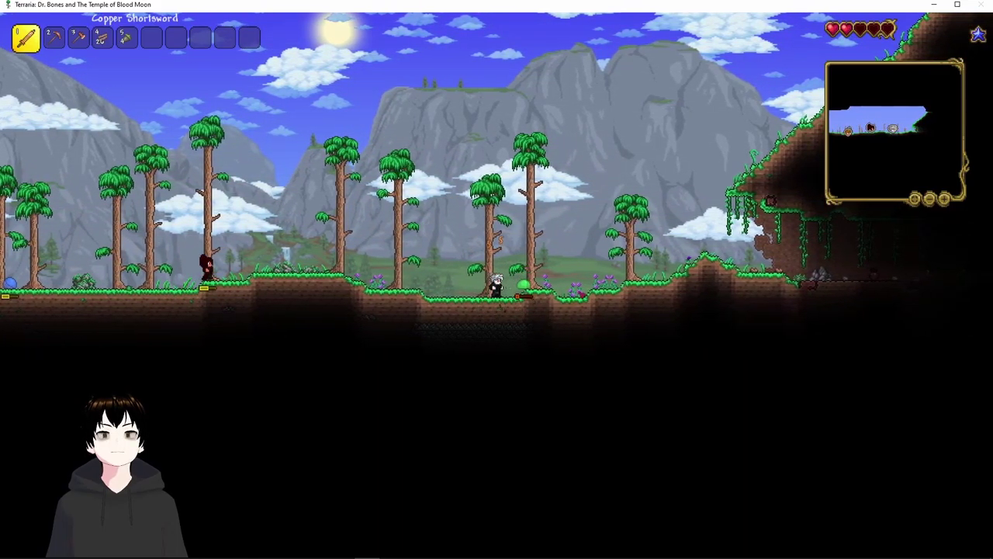
pyautogui.press('d')
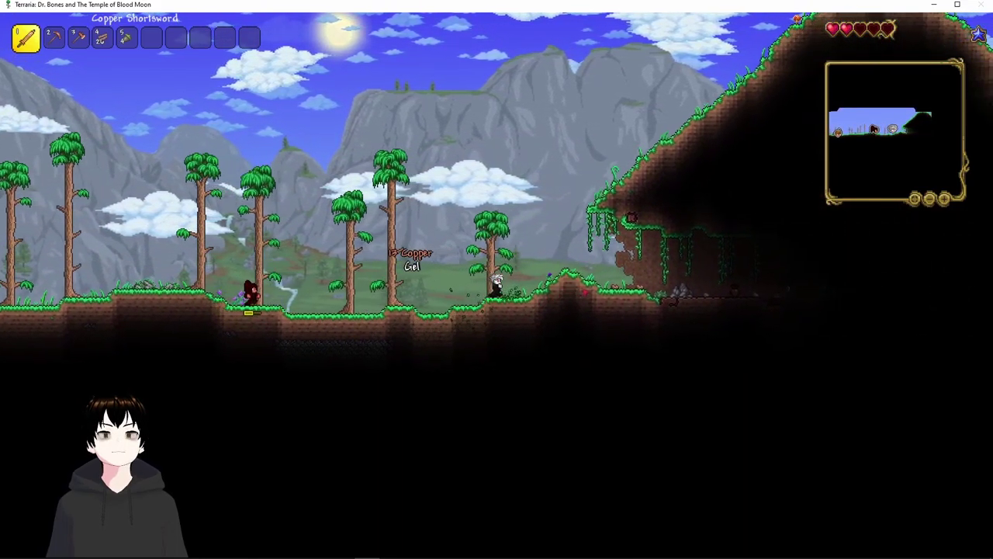
pyautogui.press('d')
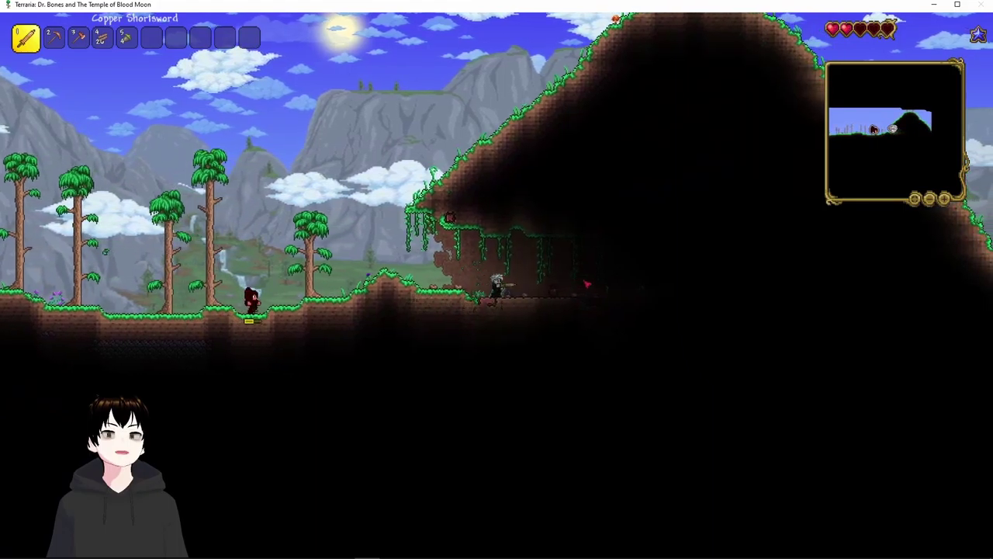
# - Enter the cave mouth, attack the zombie and throw a light down
pyautogui.press('d')
pyautogui.click(587, 285)
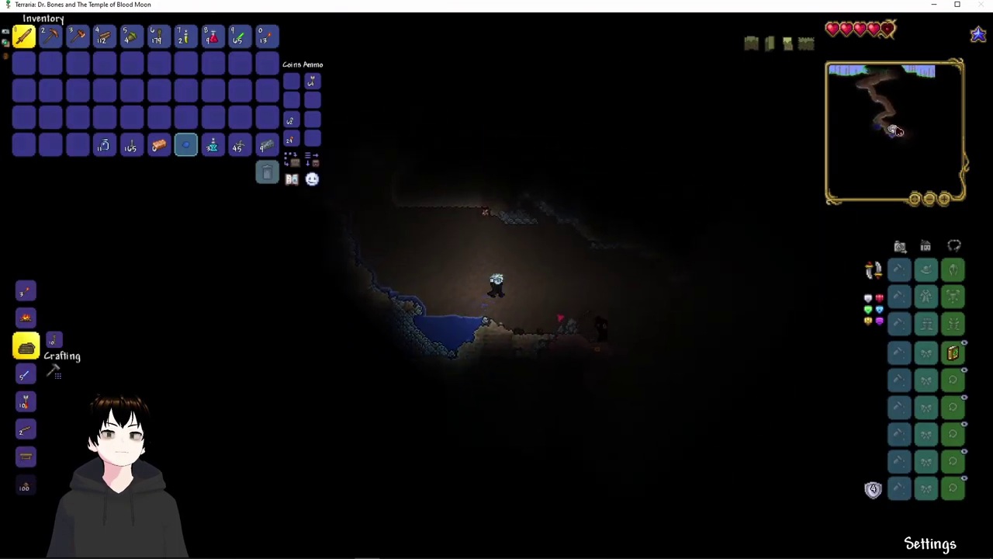
pyautogui.click(561, 318)
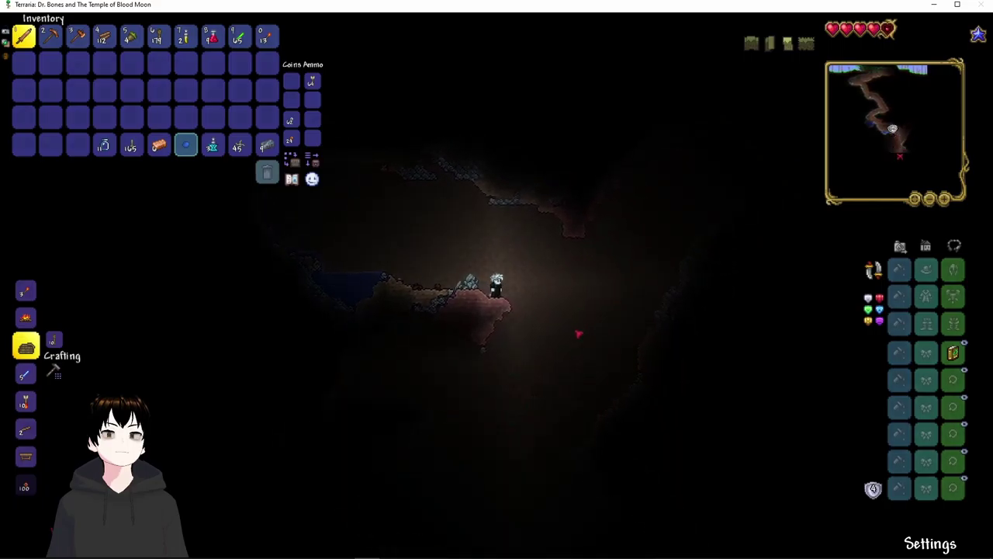
pyautogui.press('space')
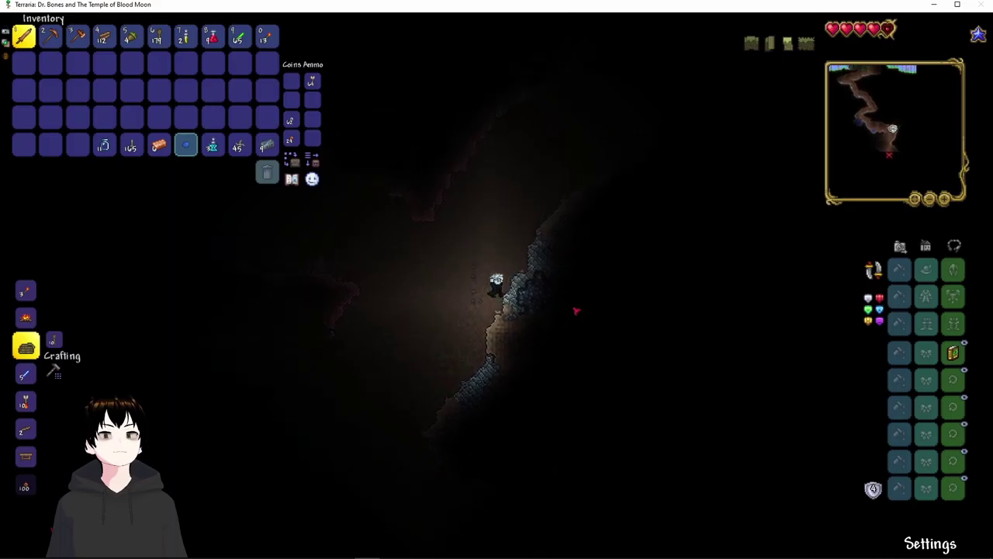
# - Go back to the Copper Shortsword and attack the ghost
pyautogui.press('Escape')
pyautogui.press('4')
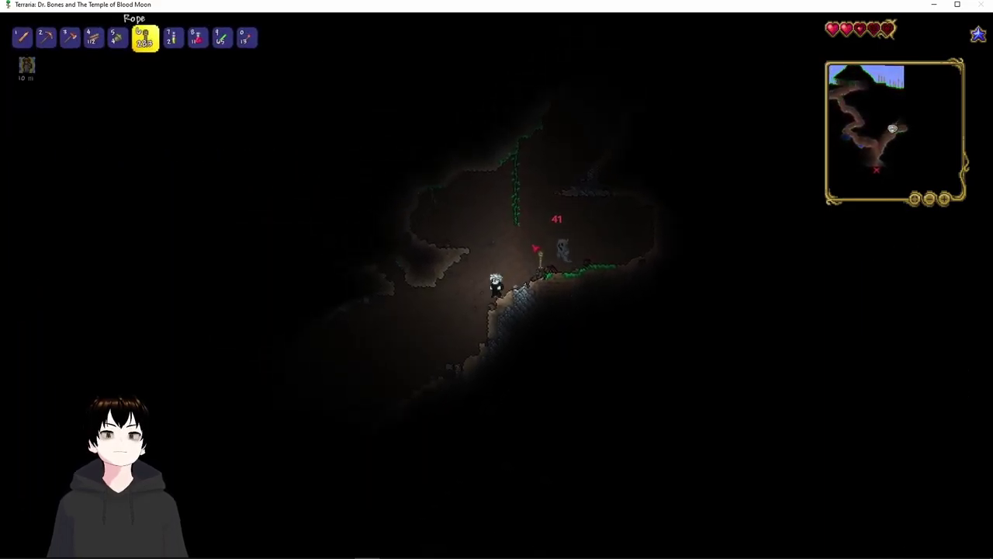
pyautogui.press('1')
pyautogui.click(528, 279)
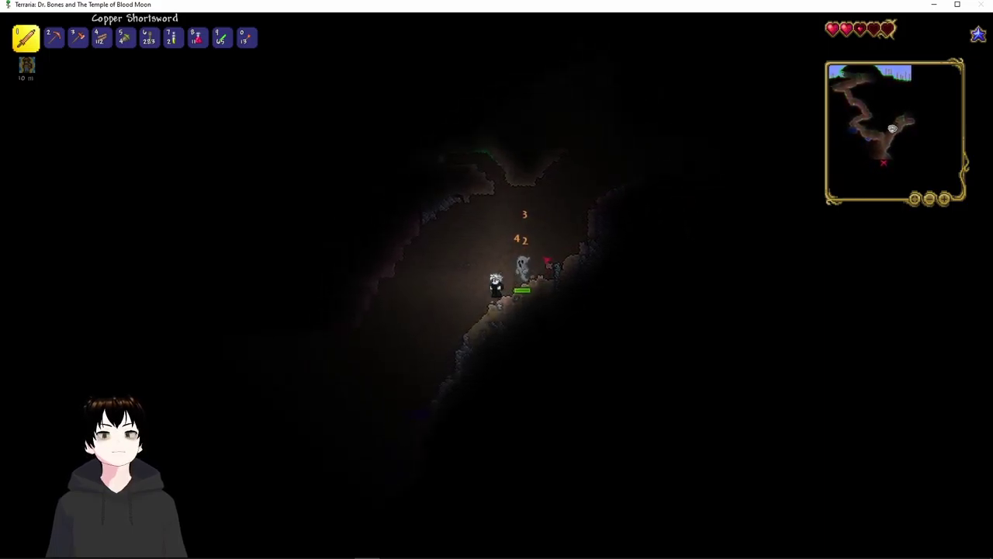
pyautogui.click(516, 272)
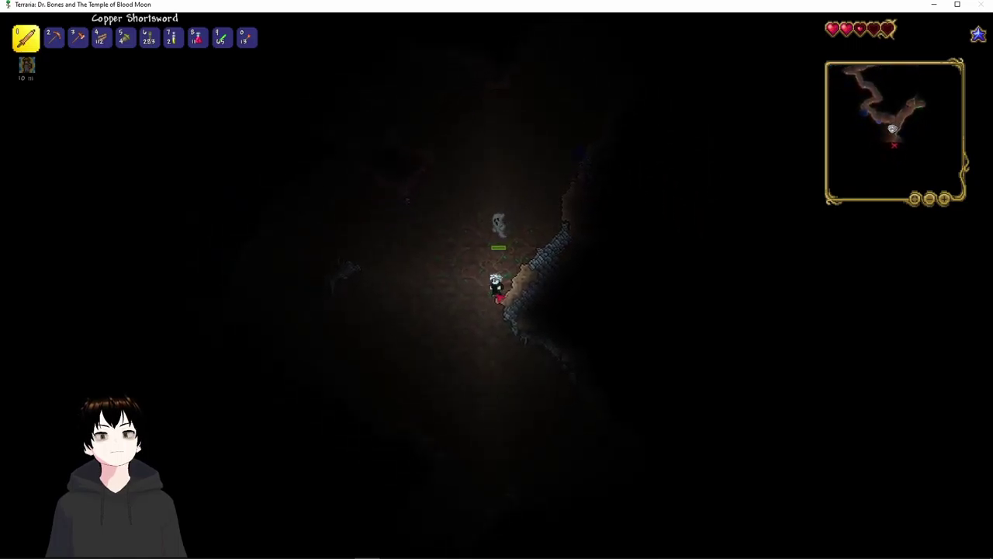
# - Descend toward the dropped wooden arrows while fighting off the ghost
pyautogui.press('s')
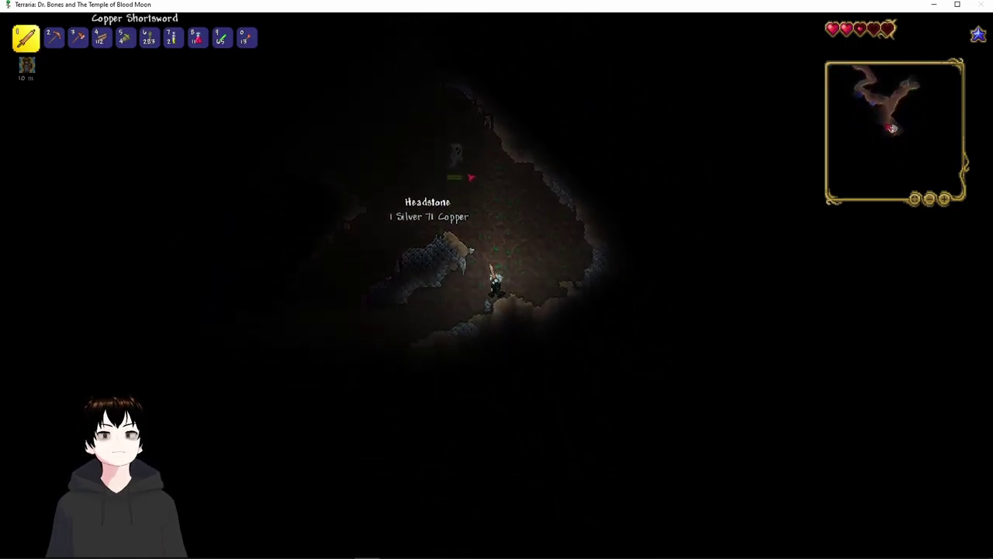
pyautogui.press('s')
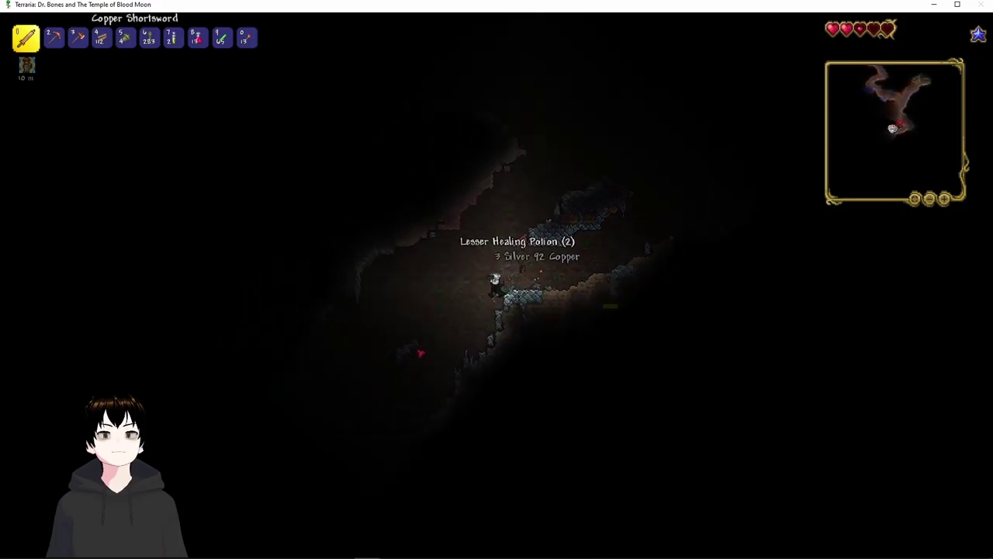
pyautogui.press('s')
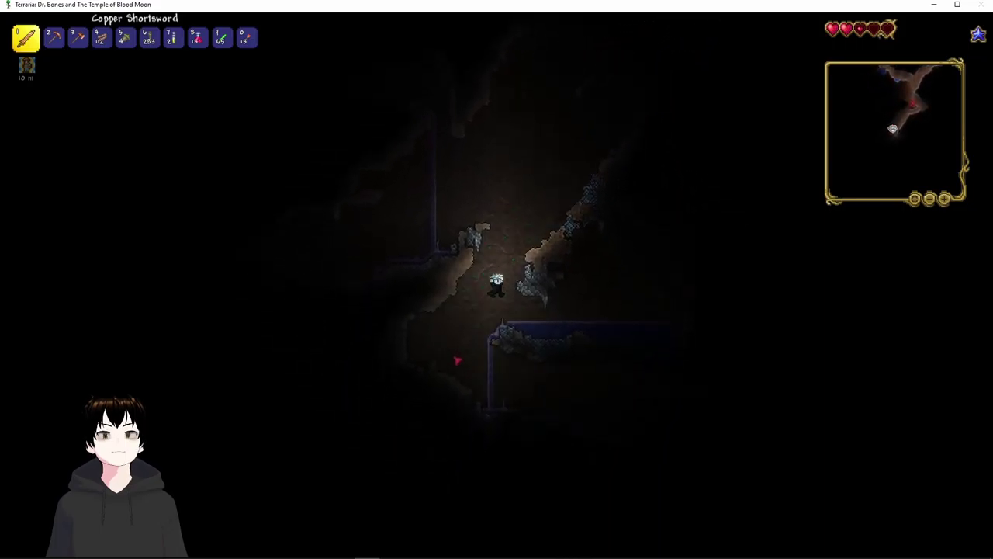
pyautogui.press('s')
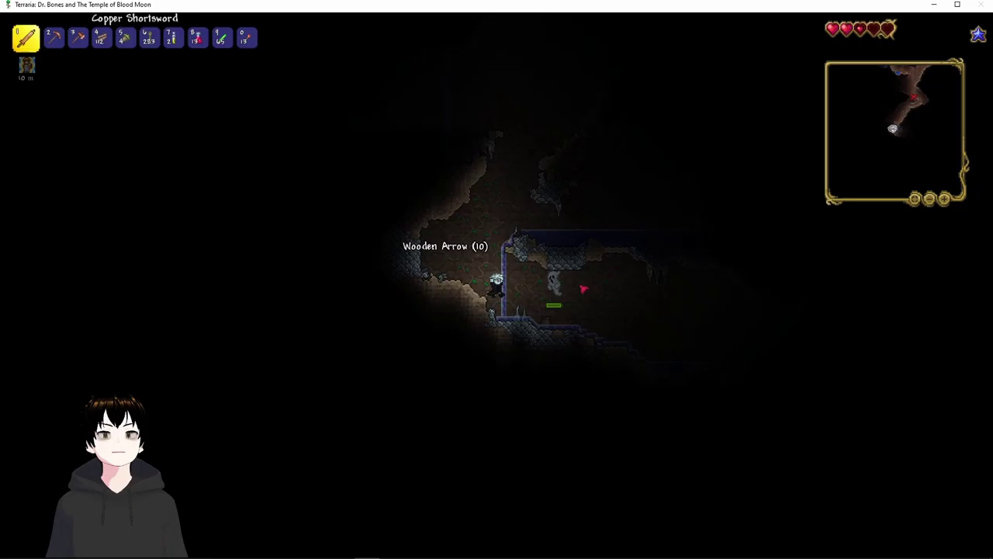
pyautogui.click(554, 289)
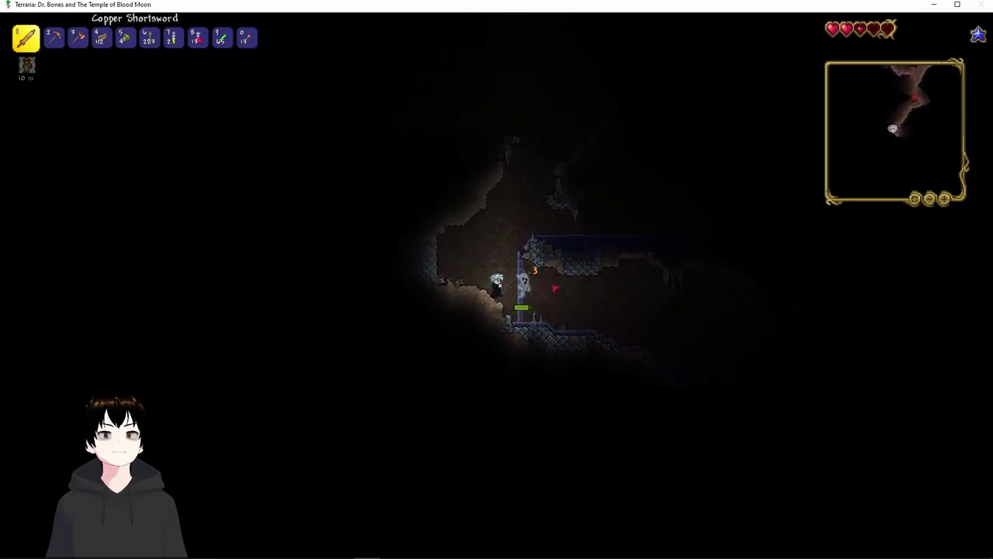
pyautogui.click(554, 289)
pyautogui.click(549, 261)
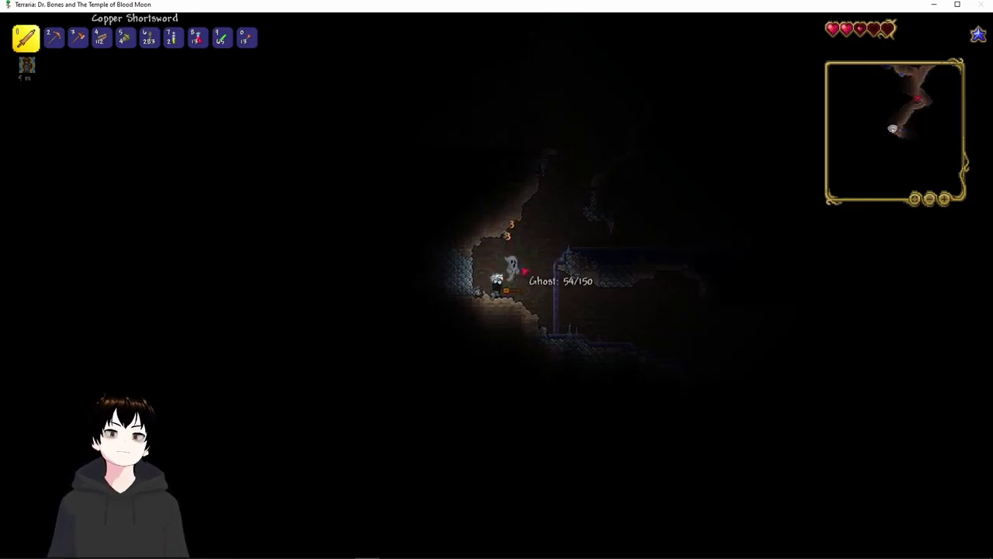
pyautogui.click(526, 272)
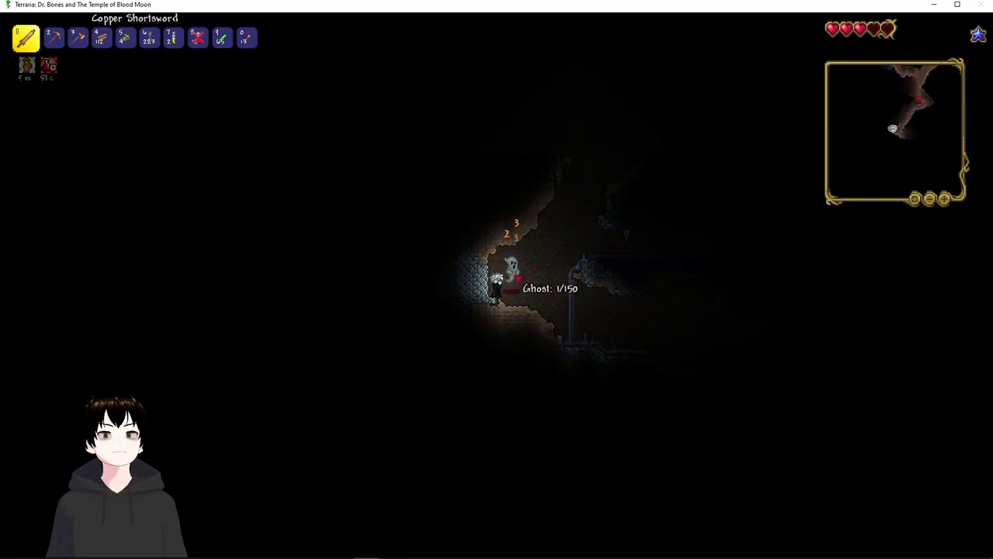
# - Collect the dropped torches in the larger chamber, briefly holding a light source
pyautogui.press('d')
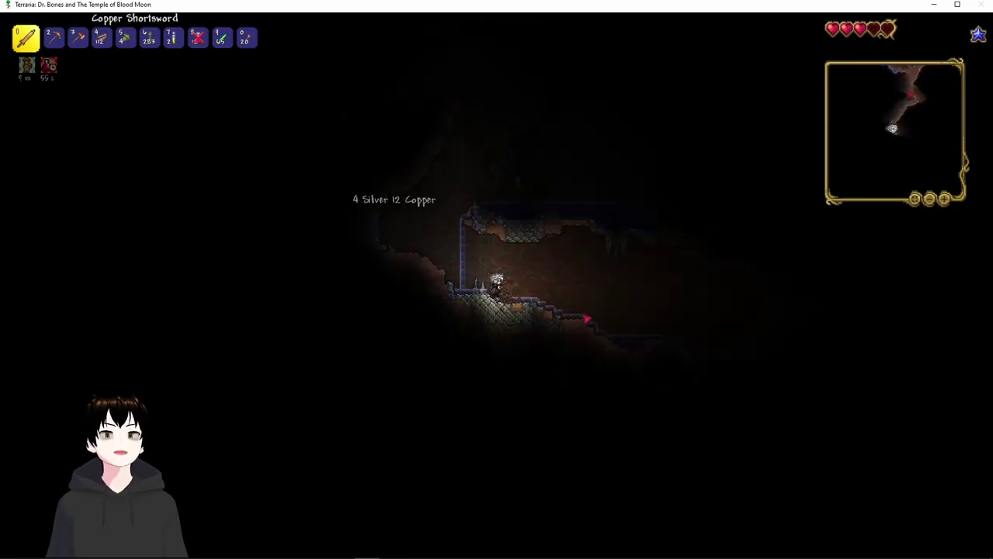
pyautogui.press('d')
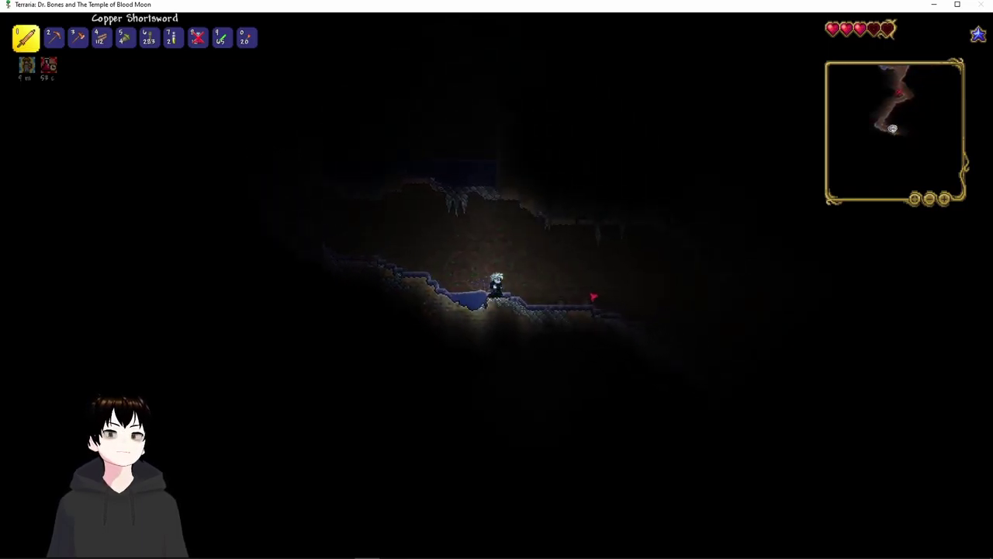
pyautogui.press('d')
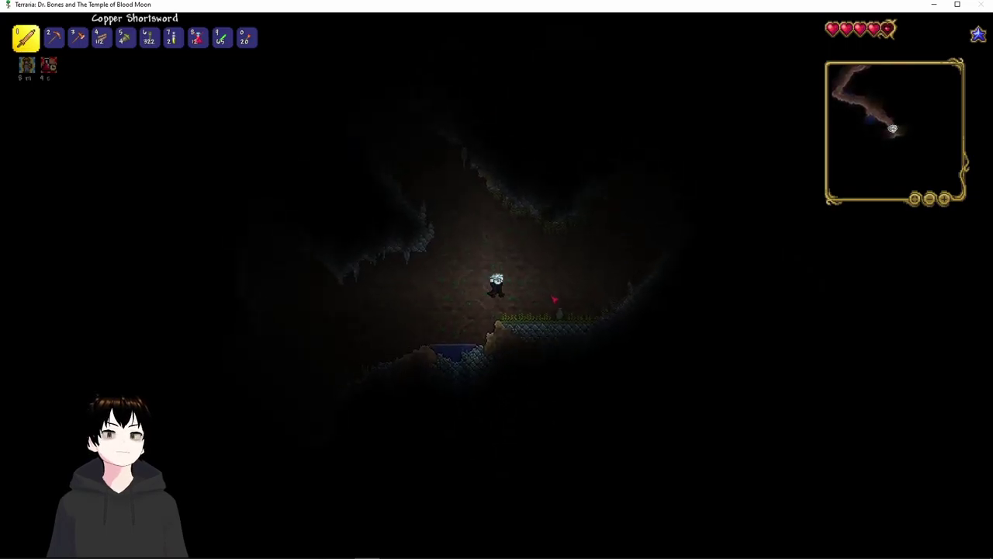
pyautogui.press('a')
pyautogui.press('0')
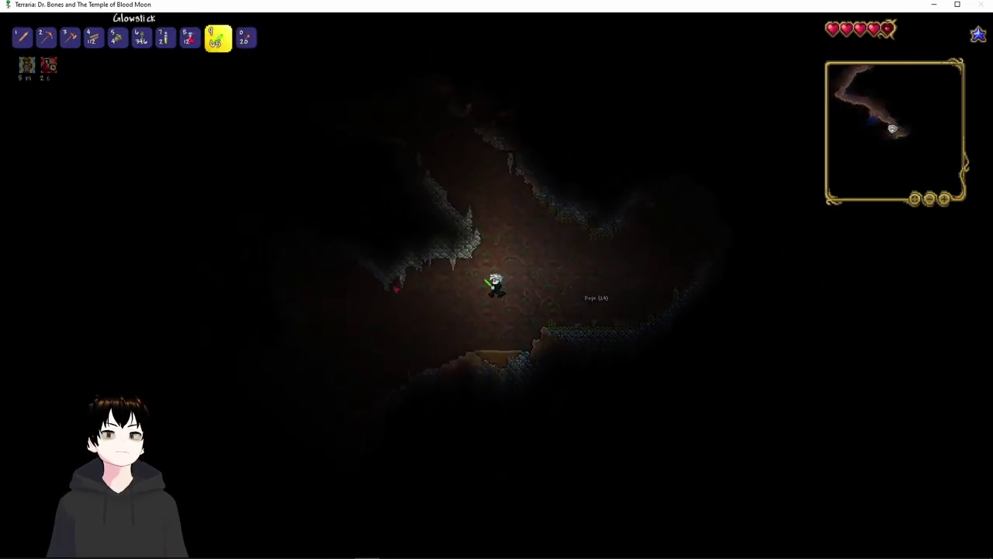
pyautogui.press('1')
# - Push down-right past the water pool deeper into the cave
pyautogui.press('d')
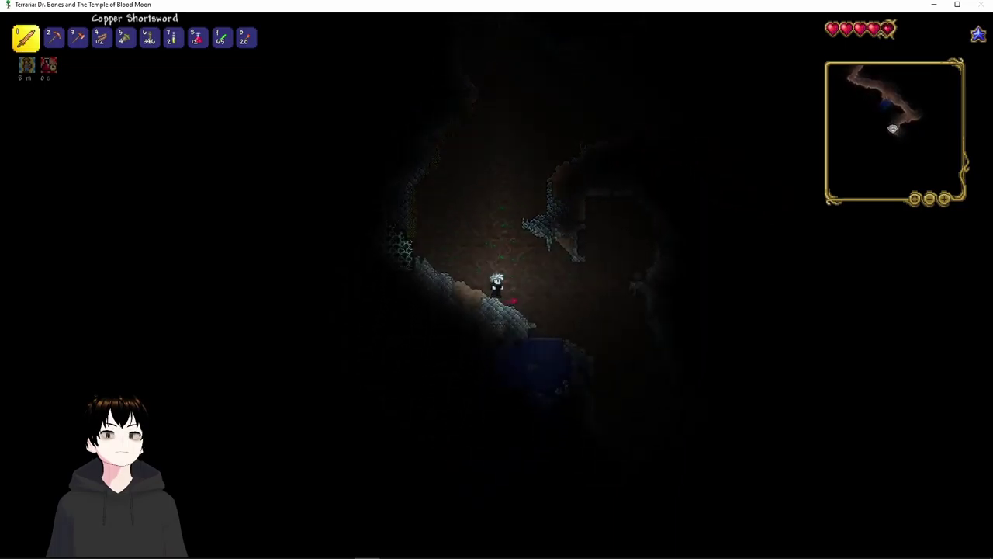
pyautogui.press('d')
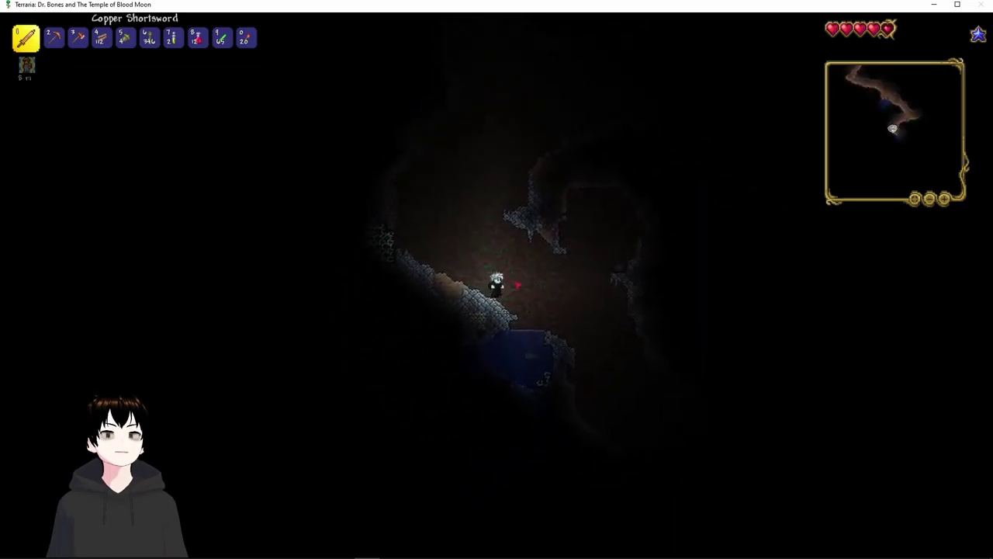
pyautogui.press('d')
pyautogui.press('d')
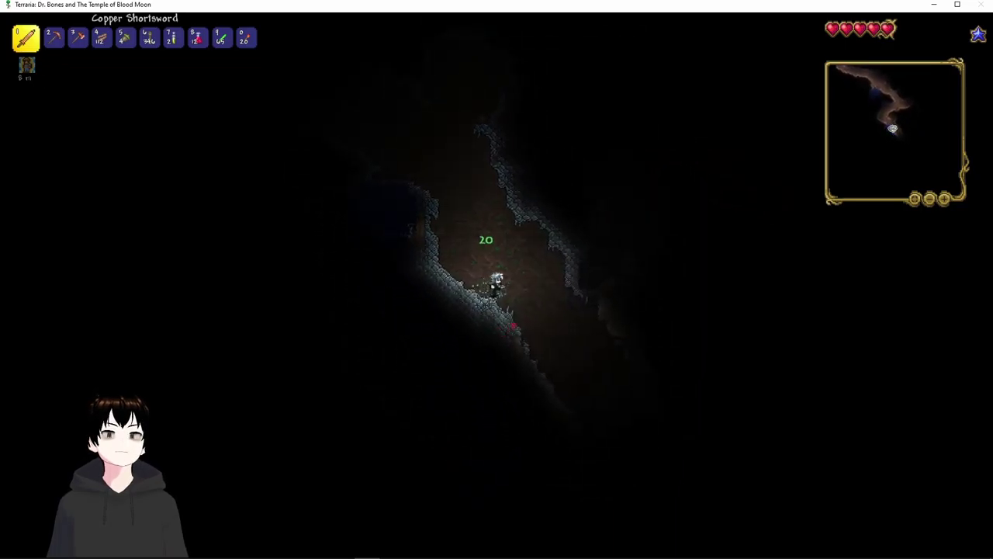
pyautogui.press('d')
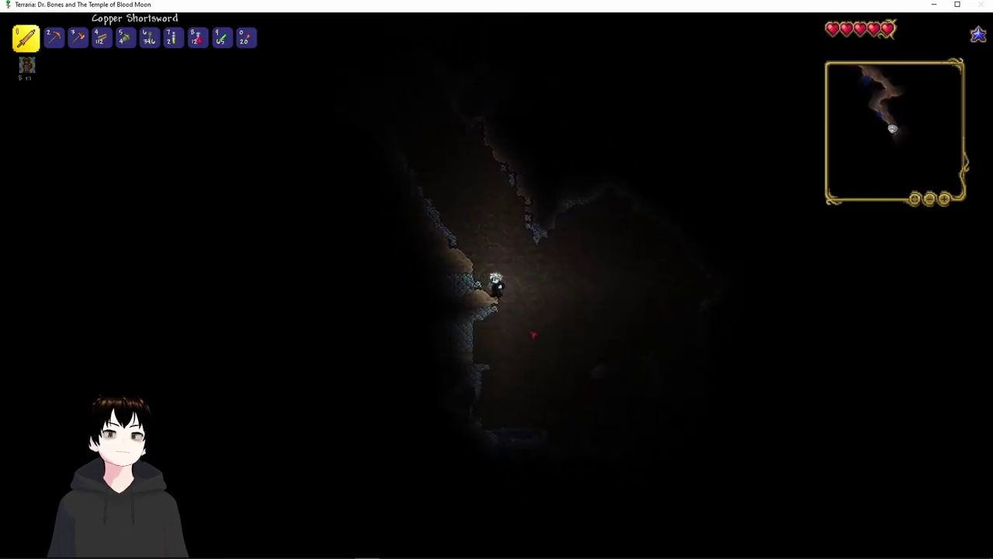
pyautogui.press('d')
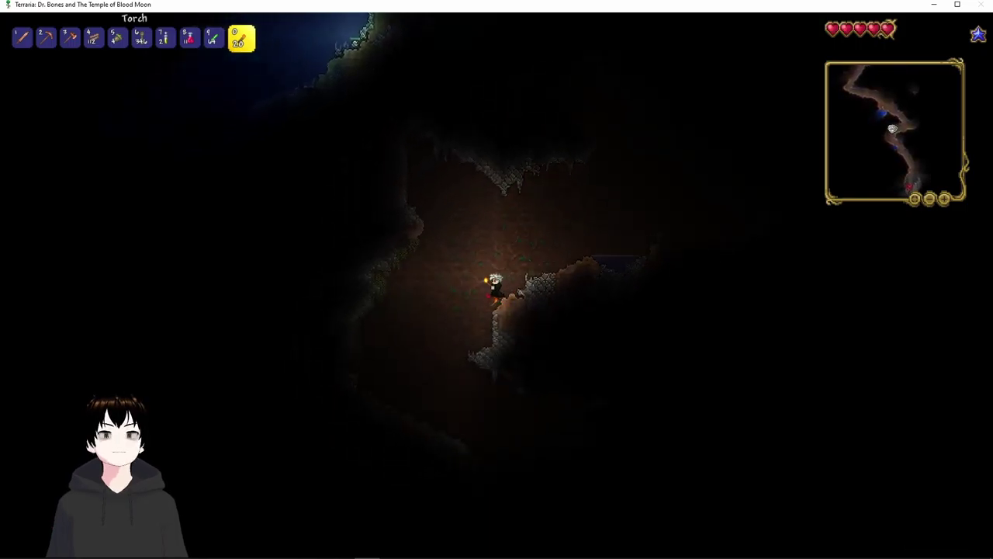
# - Cycle between torch, pickaxe and sword while working down the cave passage
pyautogui.press('2')
pyautogui.press('1')
pyautogui.press('0')
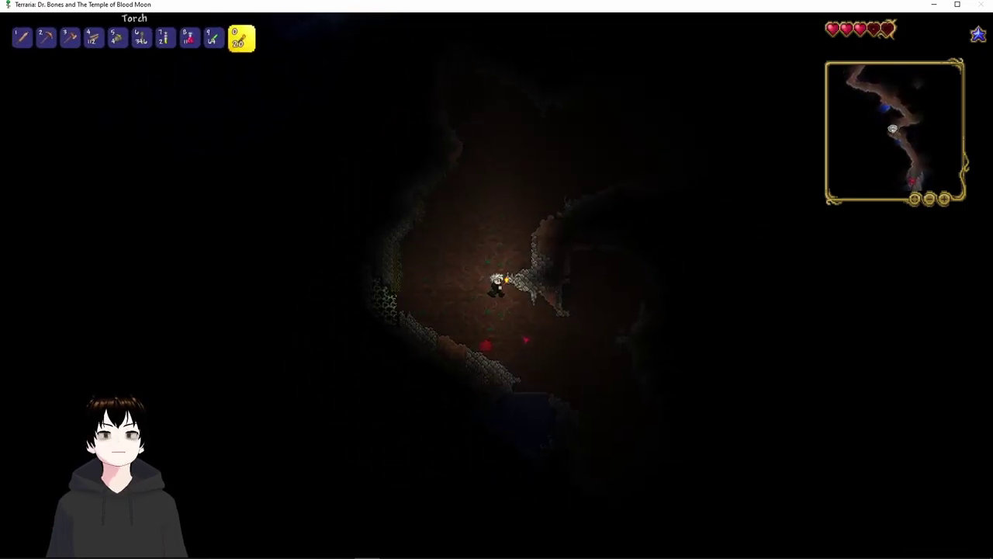
pyautogui.press('a')
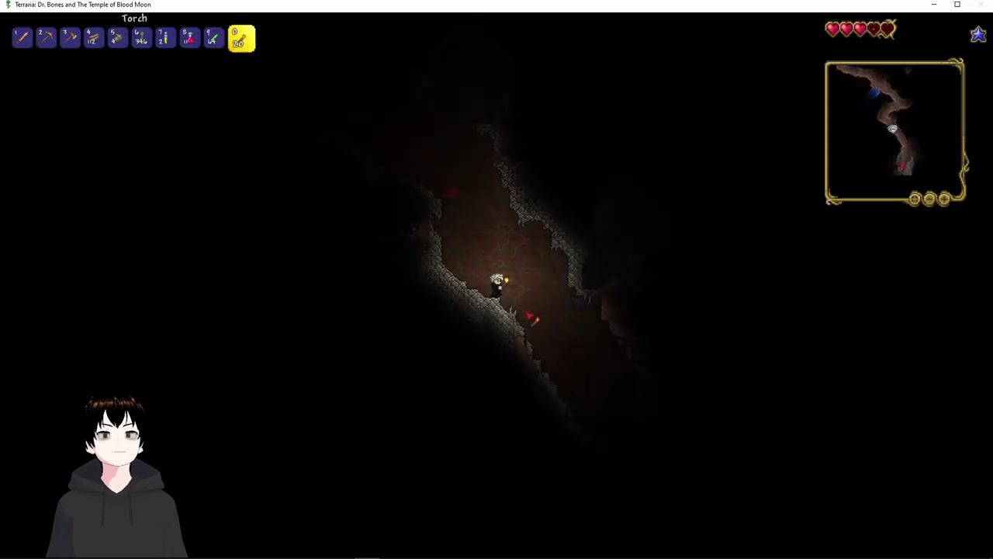
pyautogui.press('a')
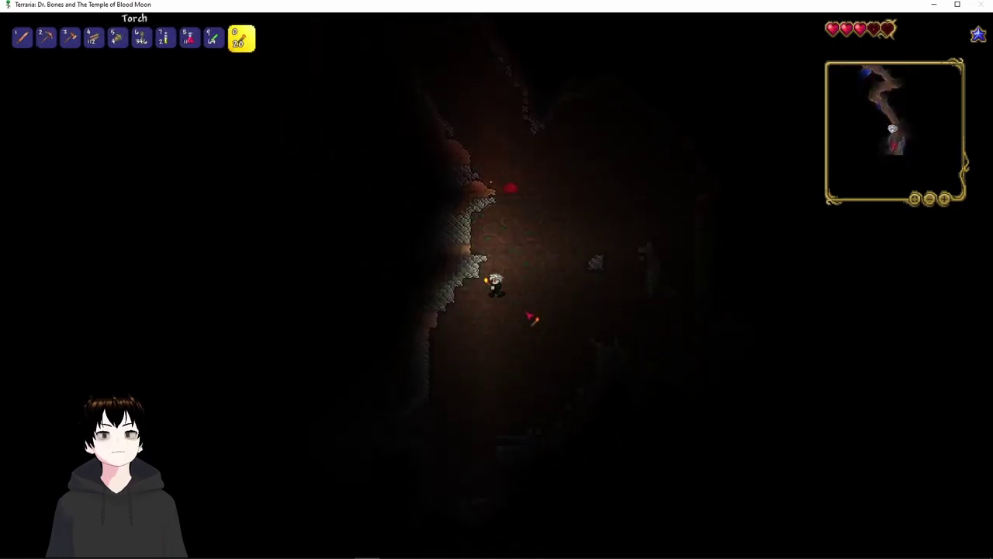
pyautogui.press('2')
pyautogui.press('0')
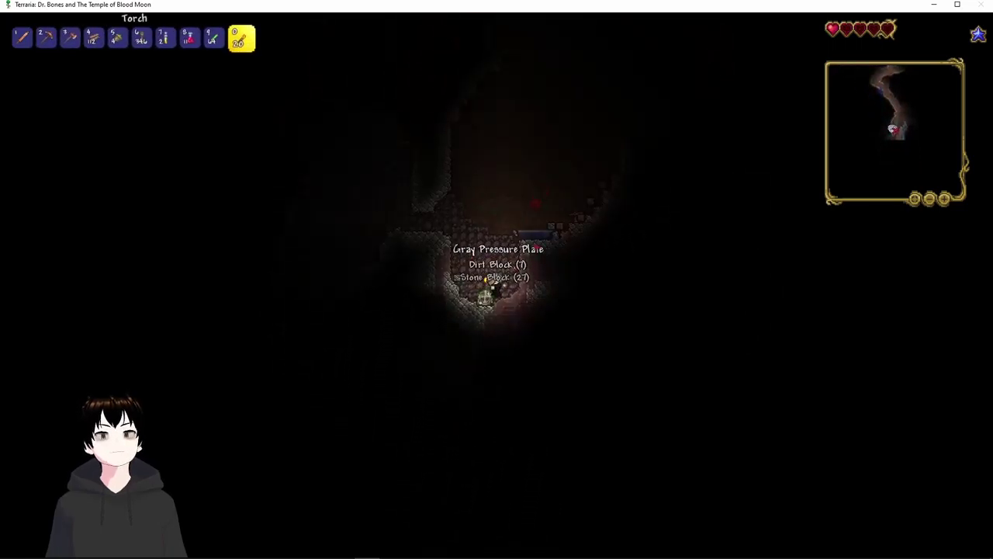
pyautogui.press('1')
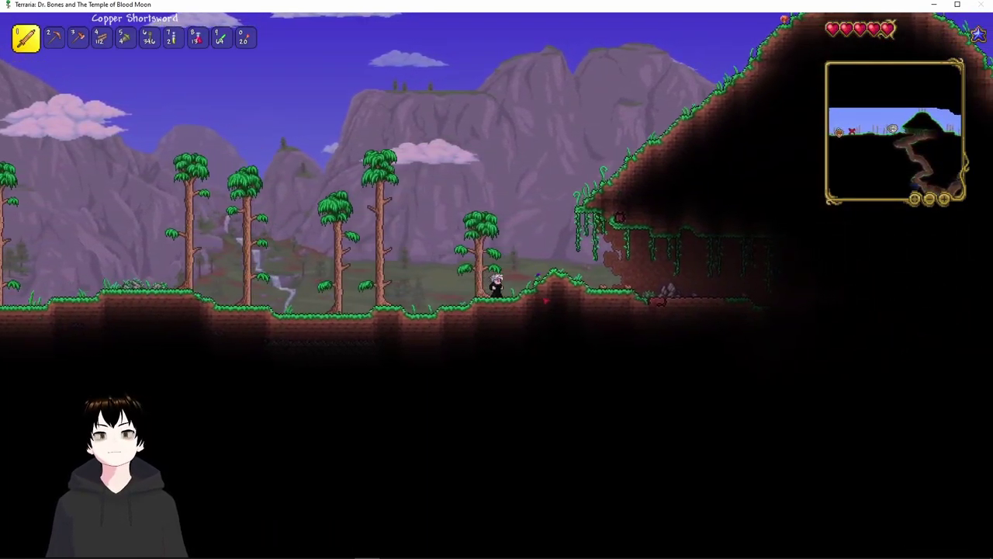
# - Head right into the hollow beneath the hill, lighting it with a torch
pyautogui.press('d')
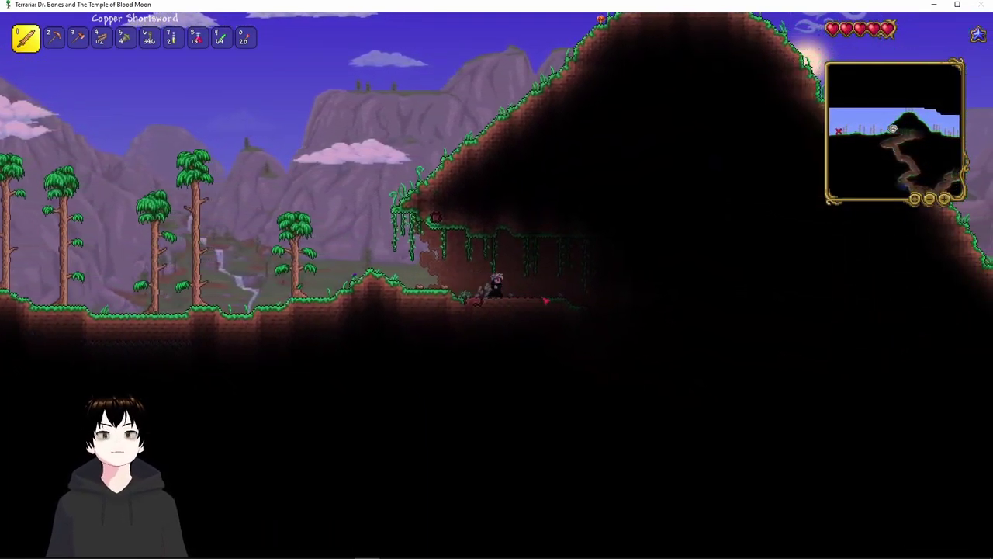
pyautogui.press('d')
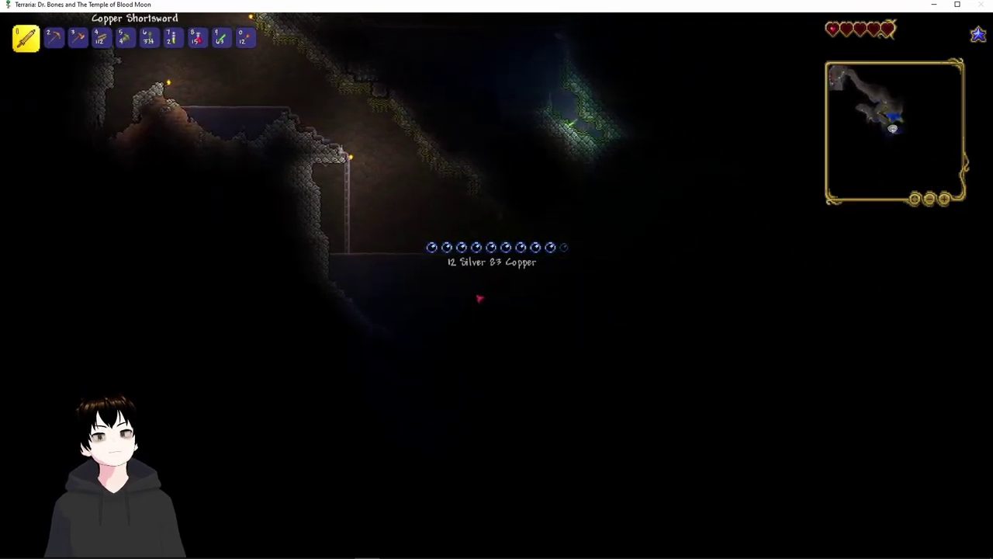
pyautogui.press('0')
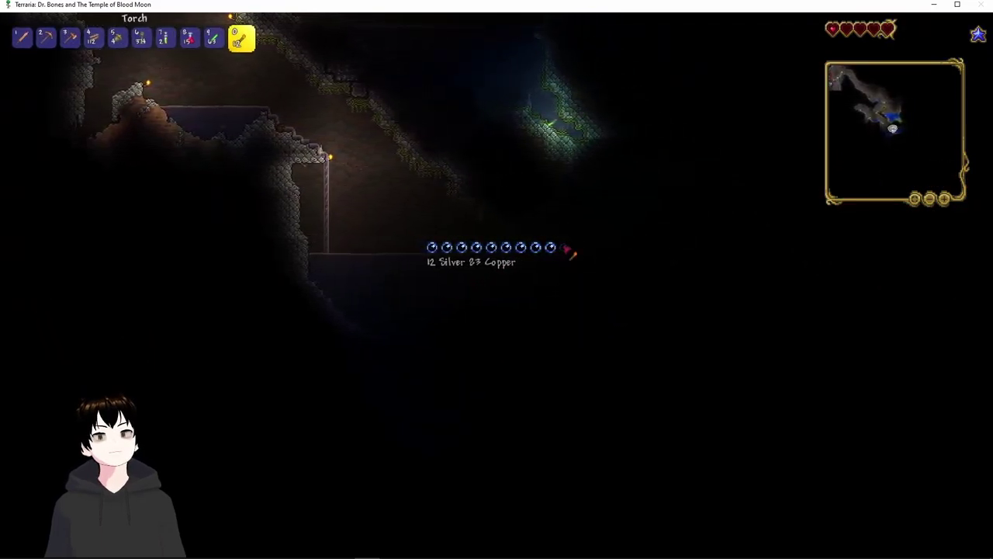
pyautogui.press('1')
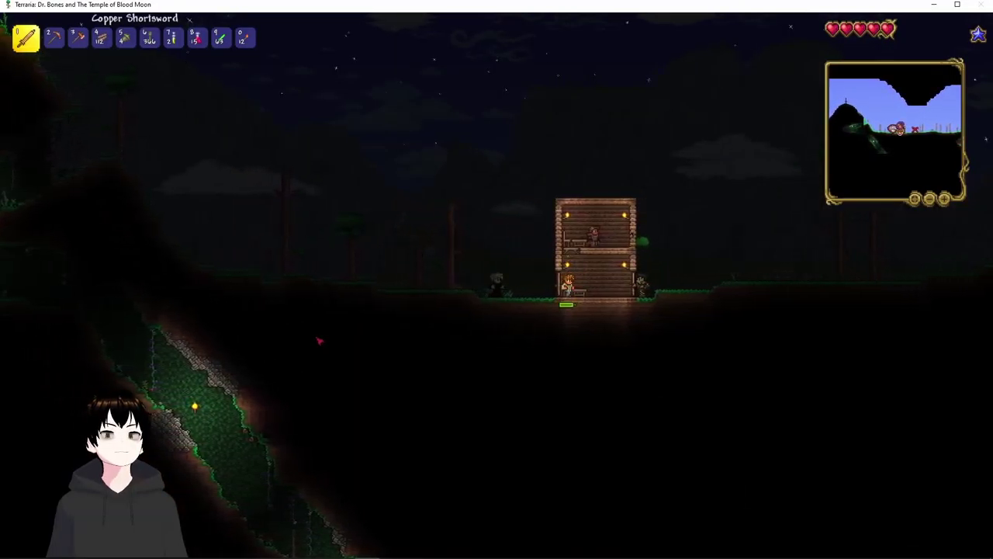
# - Face the approaching zombies while repositioning beside the wooden house
pyautogui.press('d')
pyautogui.press('d')
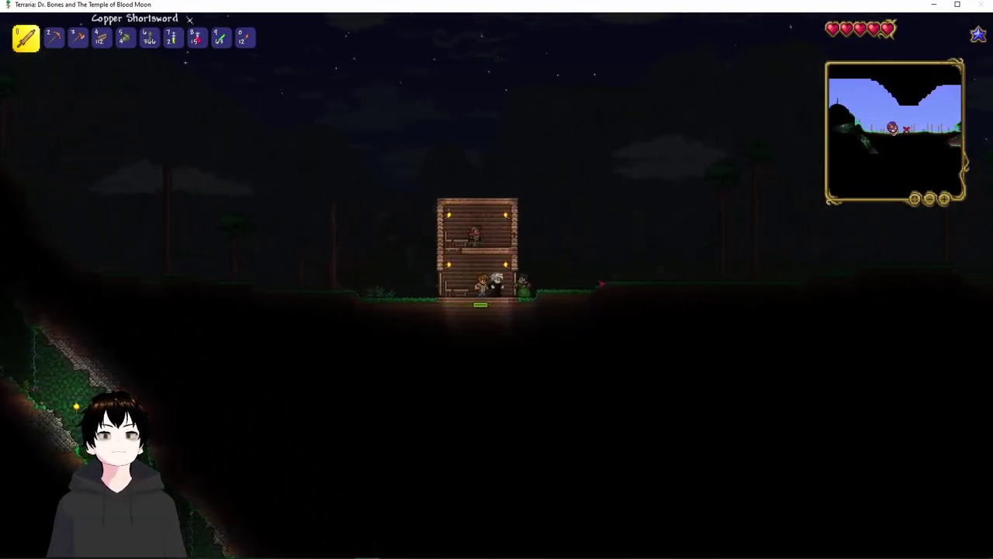
pyautogui.press('a')
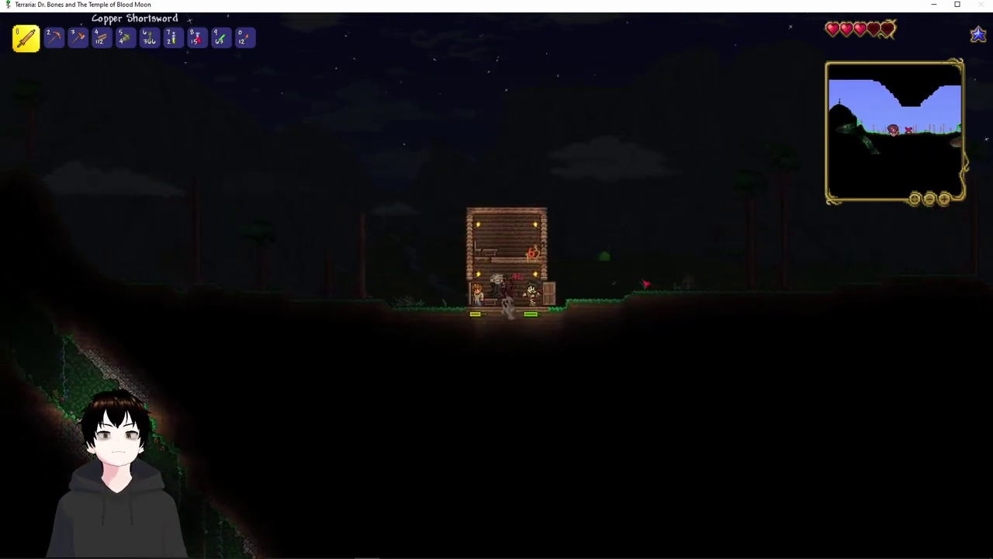
pyautogui.press('a')
# - Walk left up the hillside, fighting a zombie, and cross the hilltop
pyautogui.press('a')
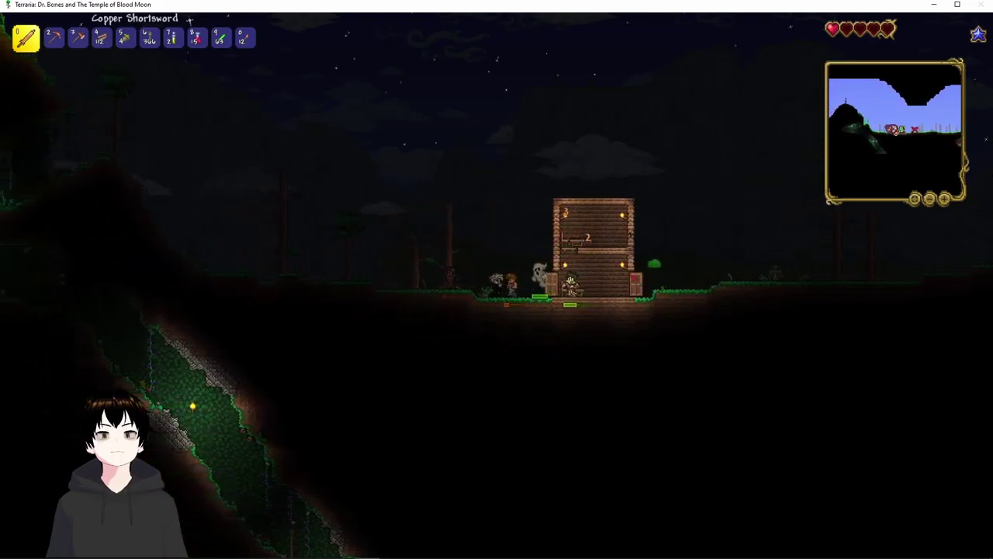
pyautogui.press('a')
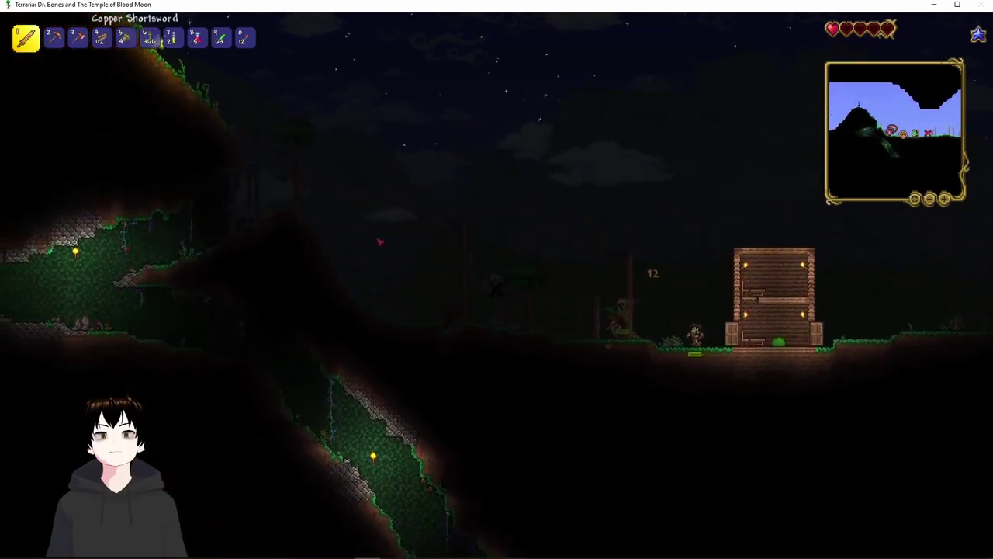
pyautogui.press('a')
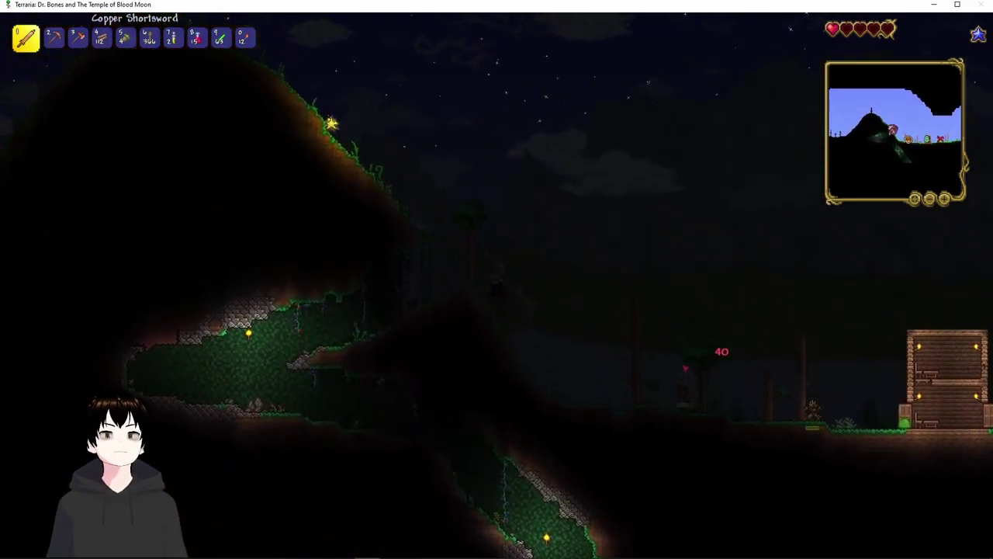
pyautogui.press('a')
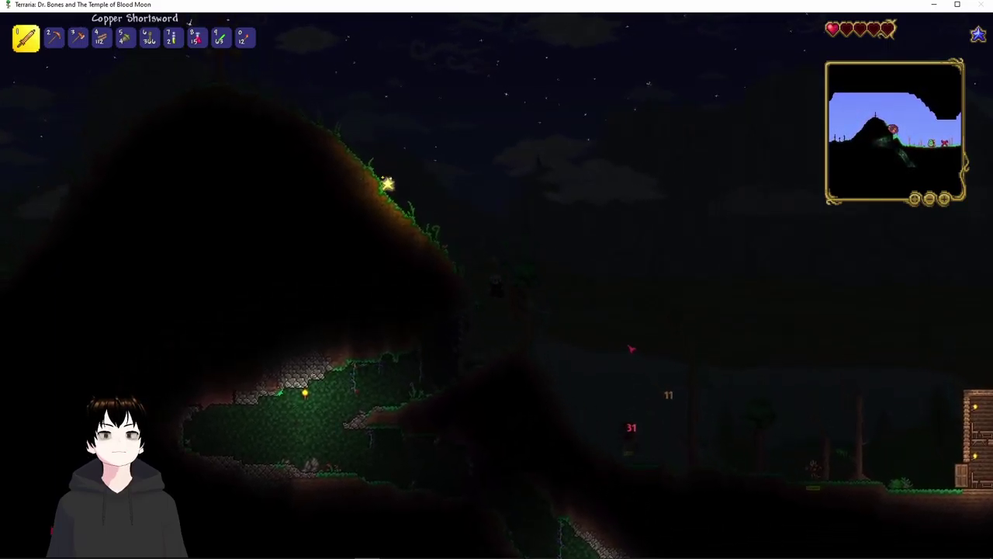
pyautogui.press('a')
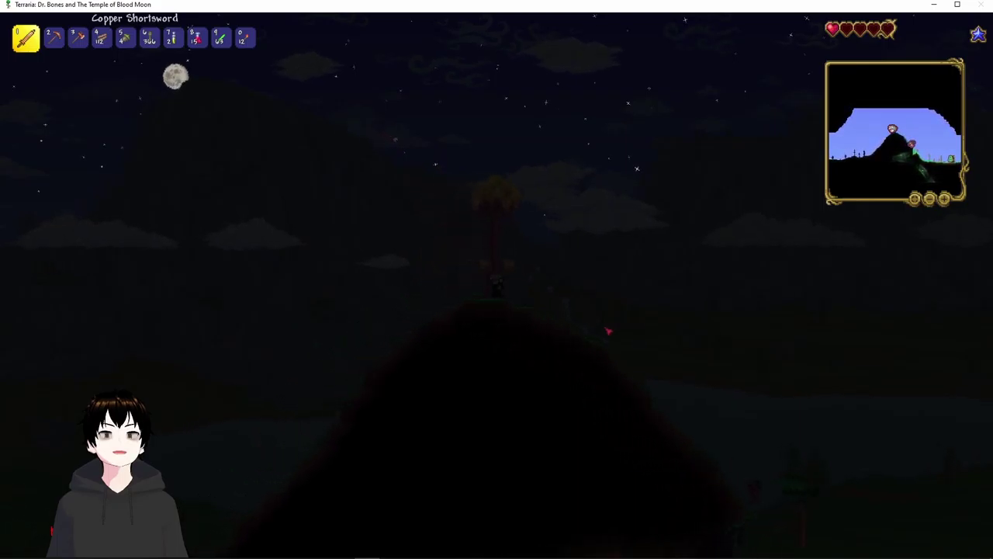
pyautogui.press('d')
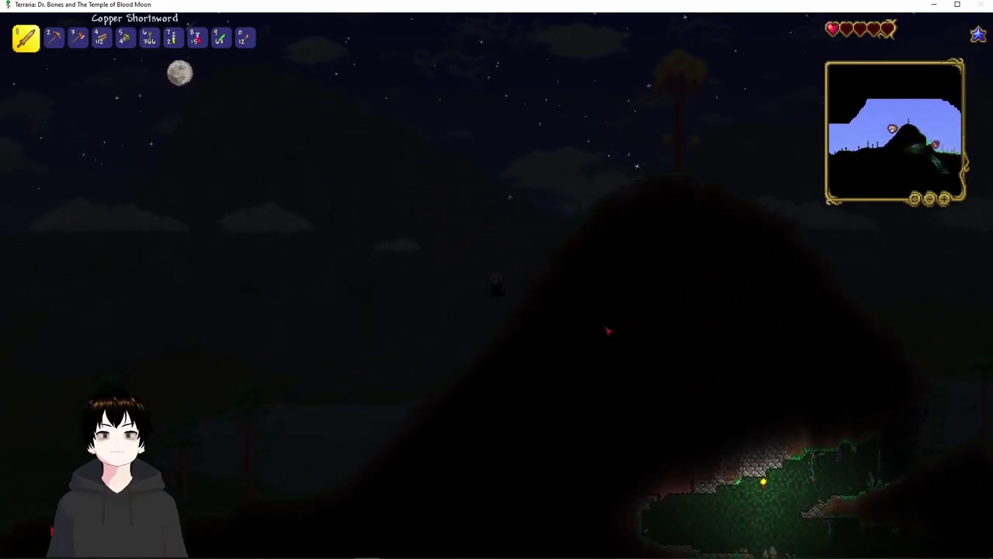
pyautogui.press('a')
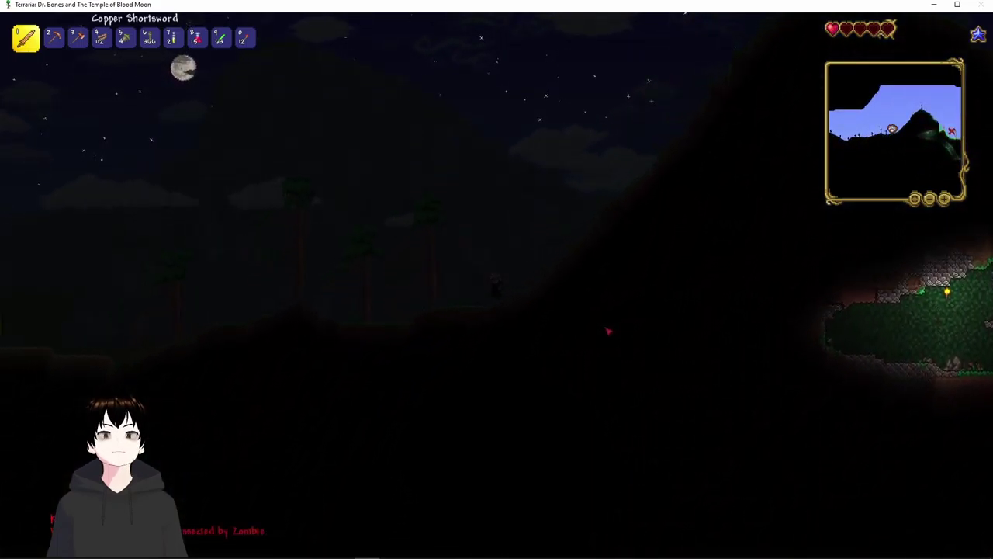
pyautogui.press('a')
pyautogui.press('a')
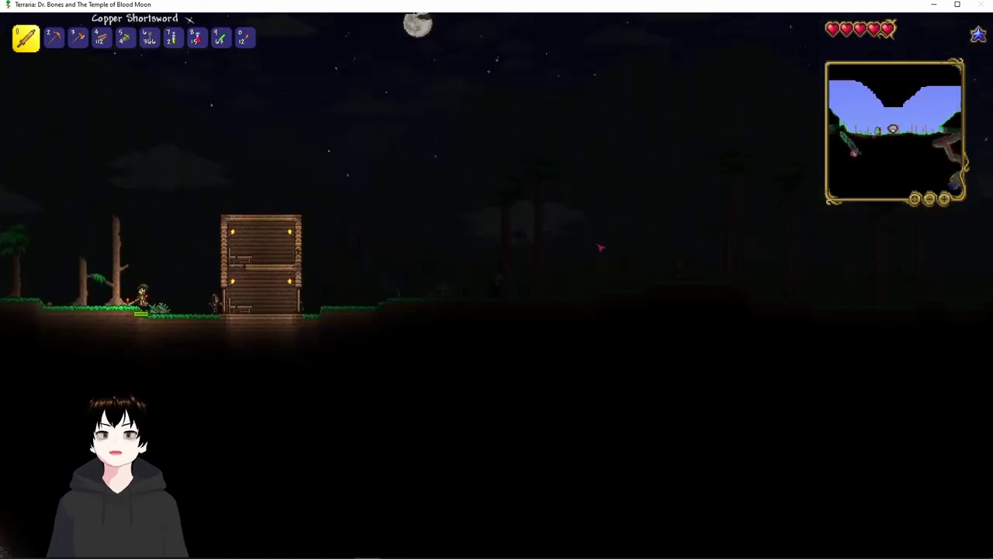
# - Fight the zombie near the house and climb to its upper floor
pyautogui.press('d')
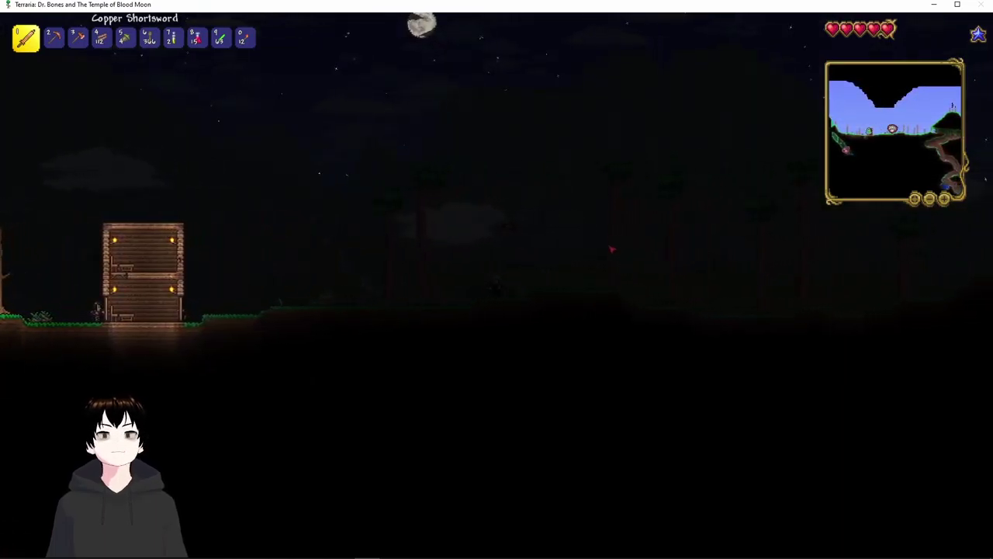
pyautogui.press('a')
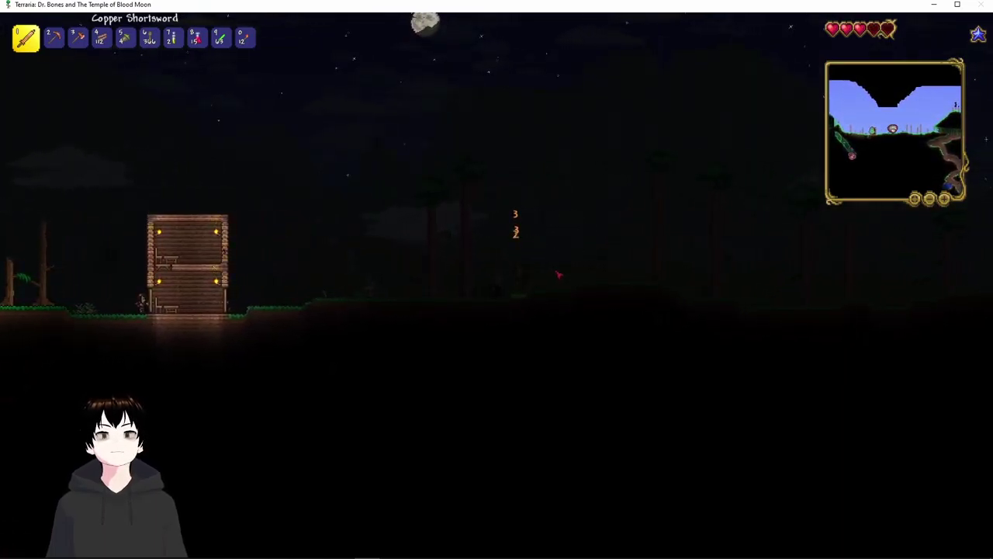
pyautogui.press('a')
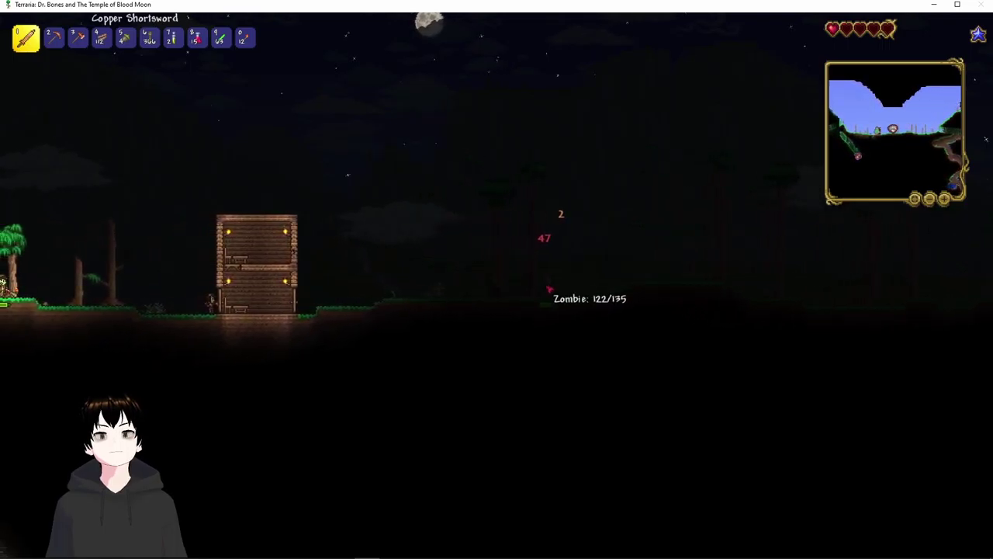
pyautogui.press('a')
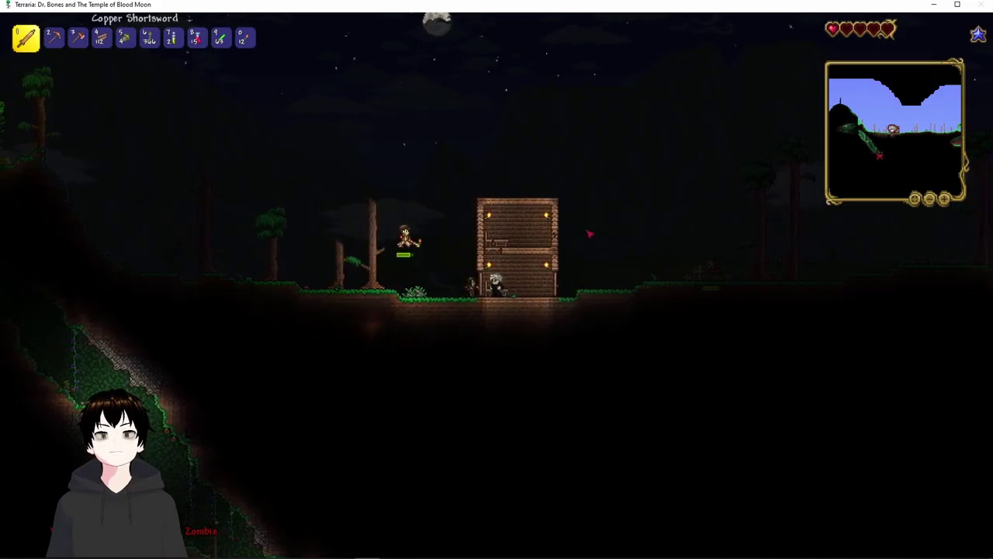
pyautogui.press('d')
pyautogui.press('d')
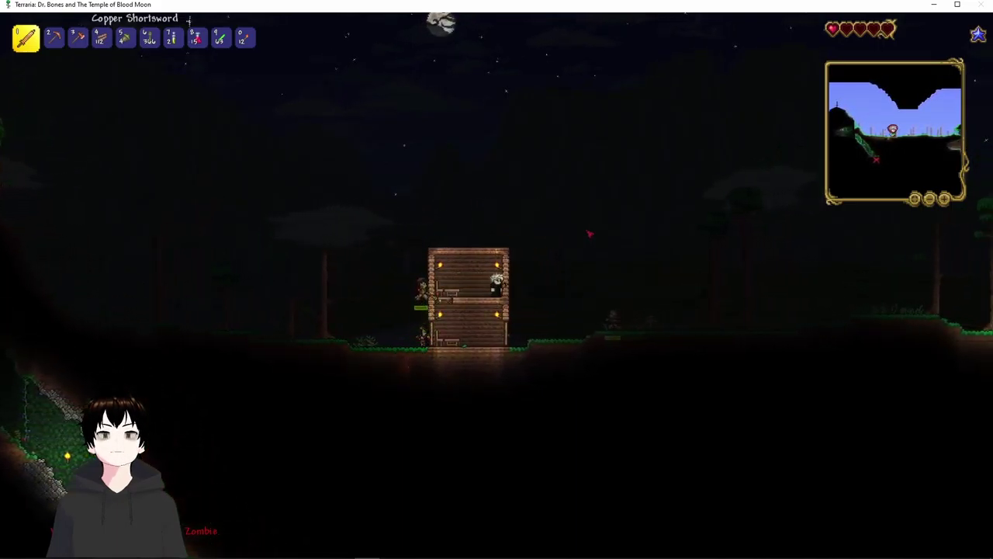
# - Jump and move around the house, then equip the Nimble Copper Pickaxe
pyautogui.press('space')
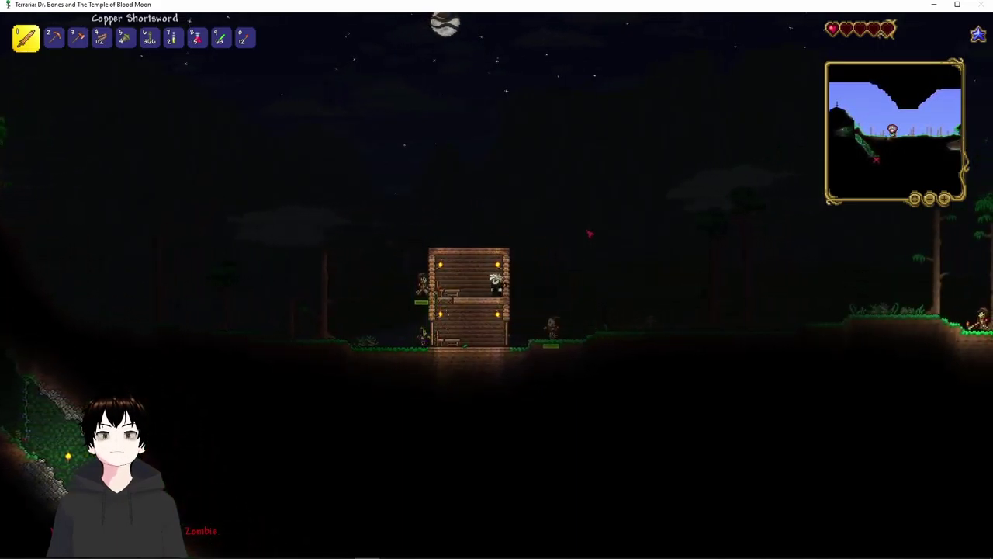
pyautogui.press('a')
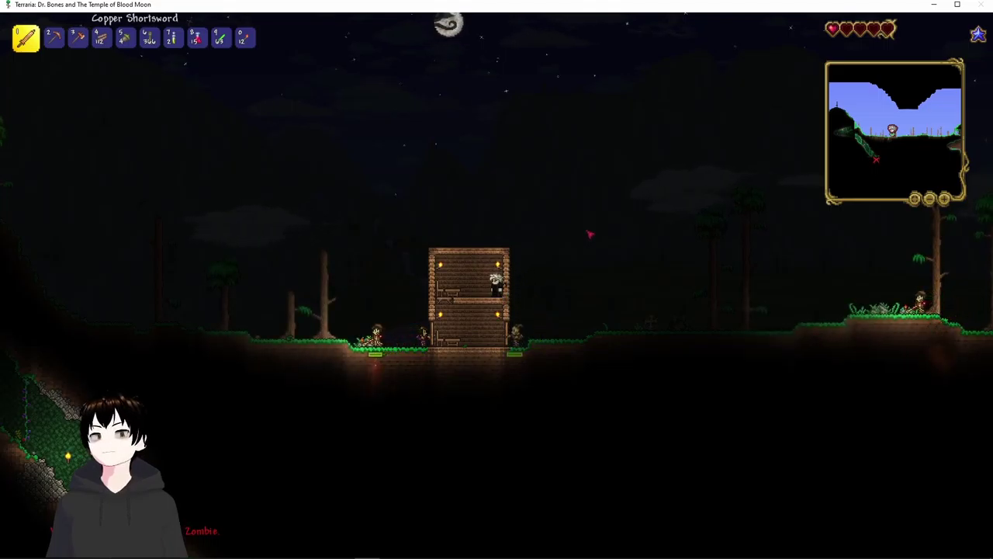
pyautogui.press('a')
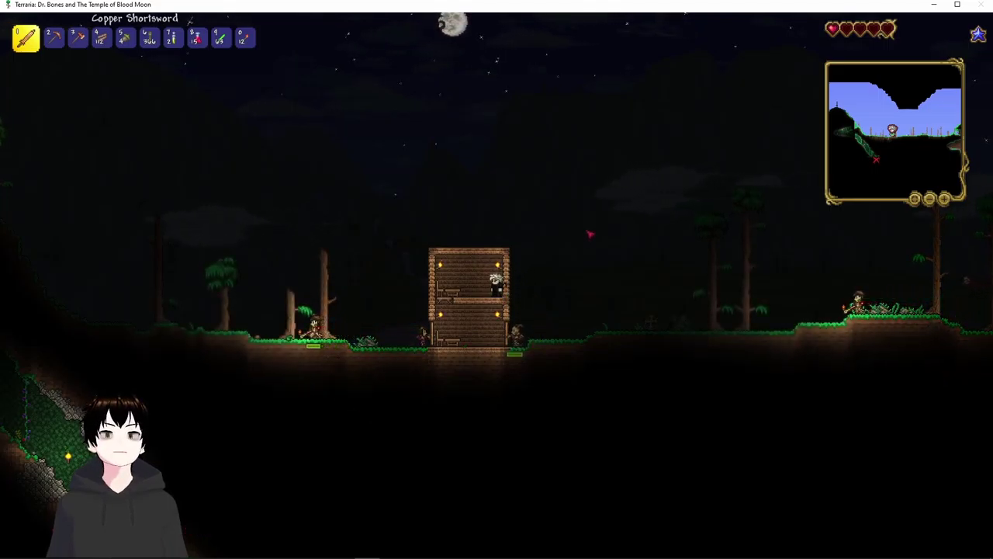
pyautogui.press('a')
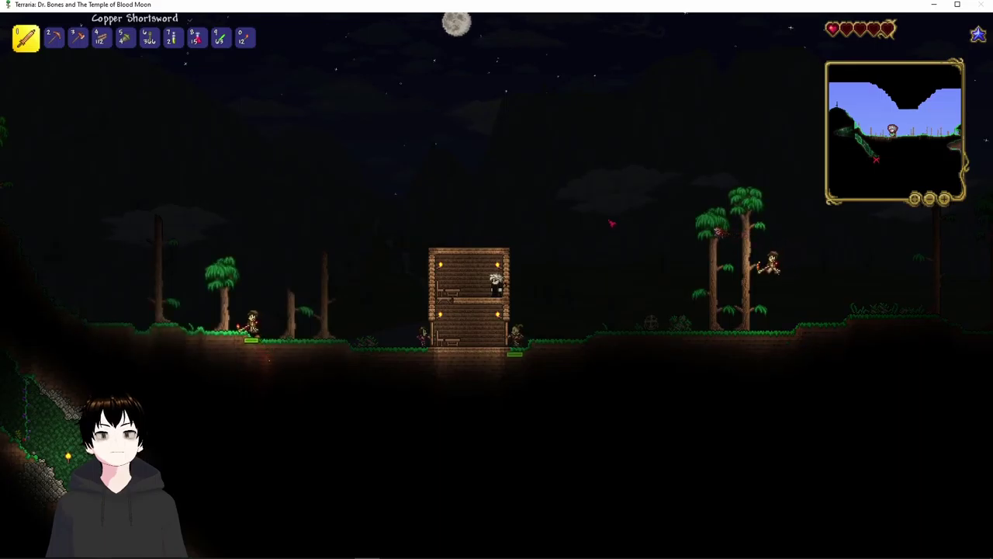
pyautogui.press('a')
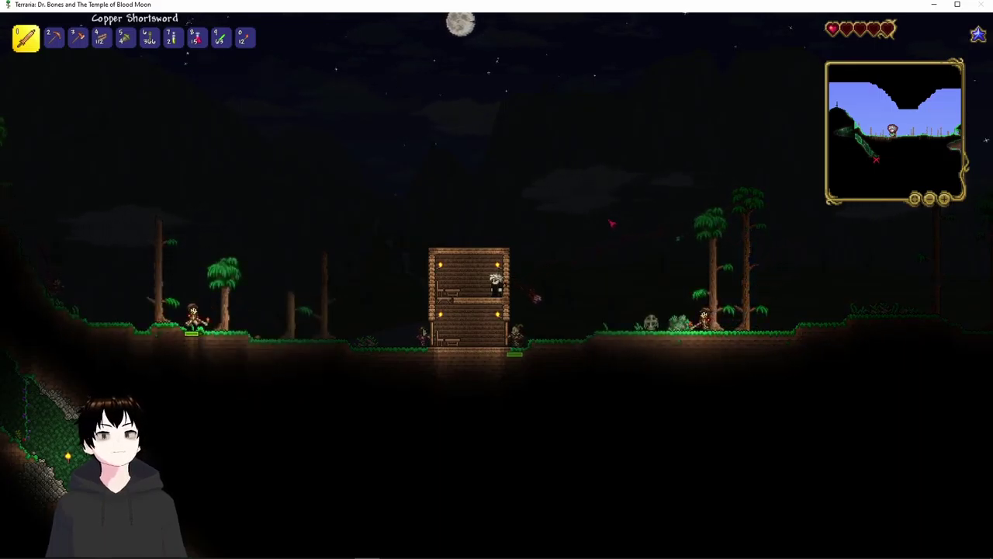
pyautogui.press('space')
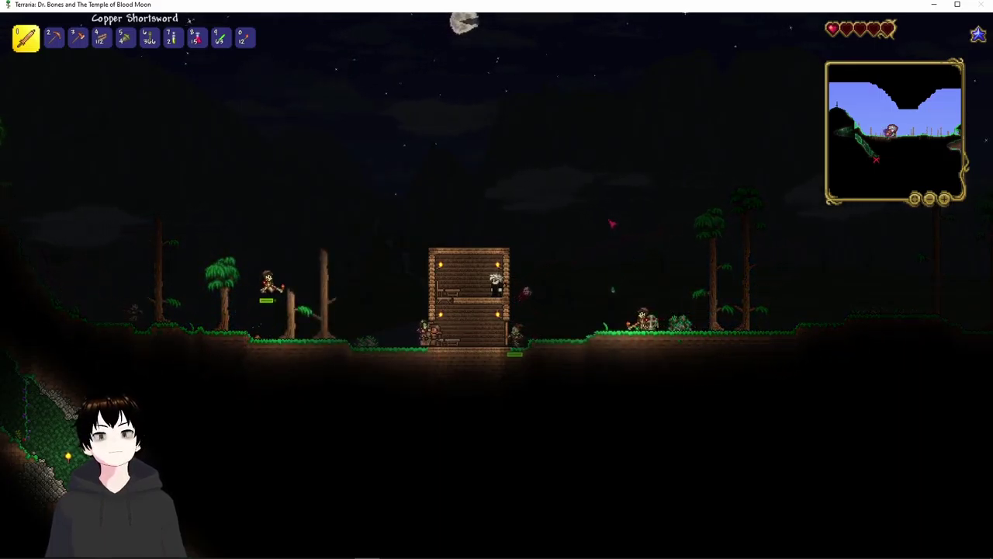
pyautogui.press('d')
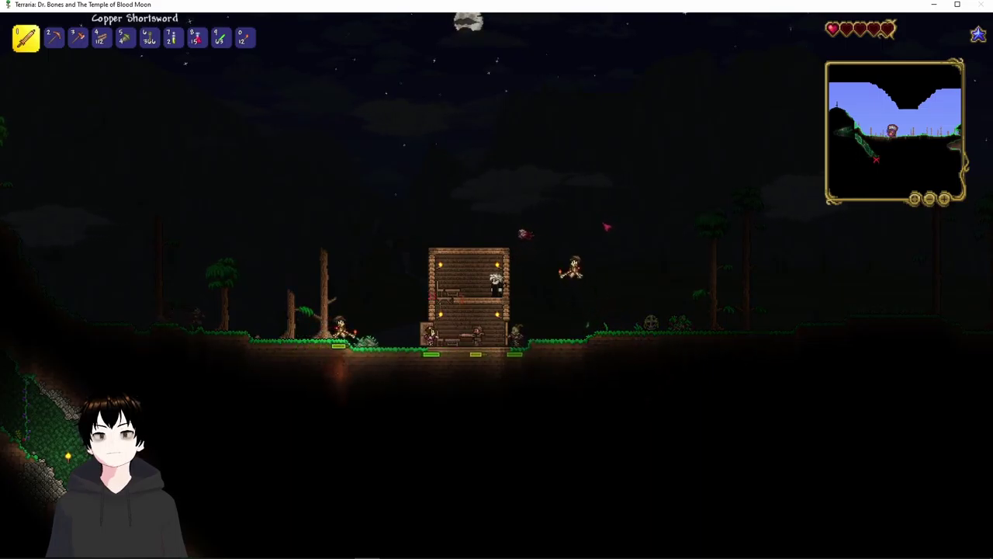
pyautogui.press('d')
pyautogui.press('2')
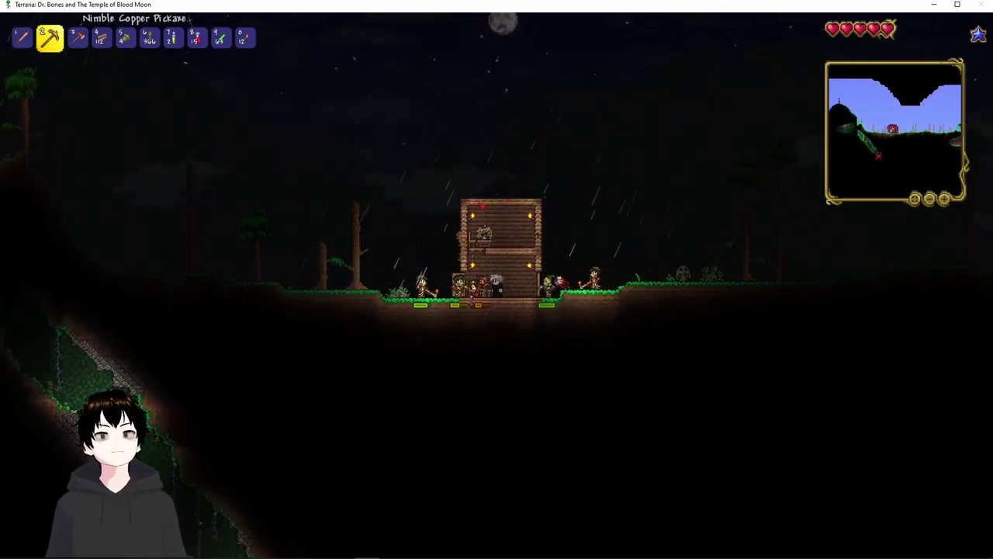
# - Hold the Copper Shortsword after respawning, then open the inventory
pyautogui.press('1')
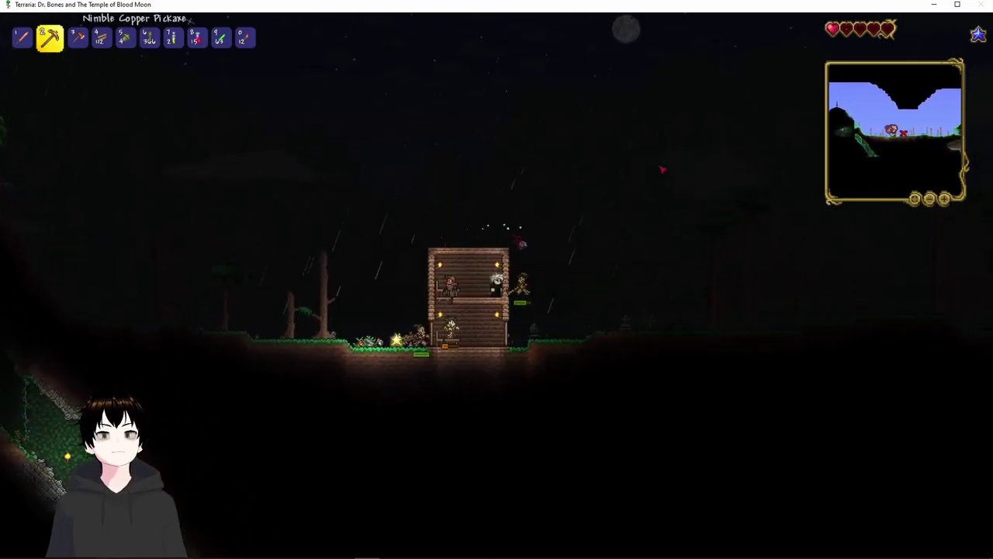
pyautogui.press('Escape')
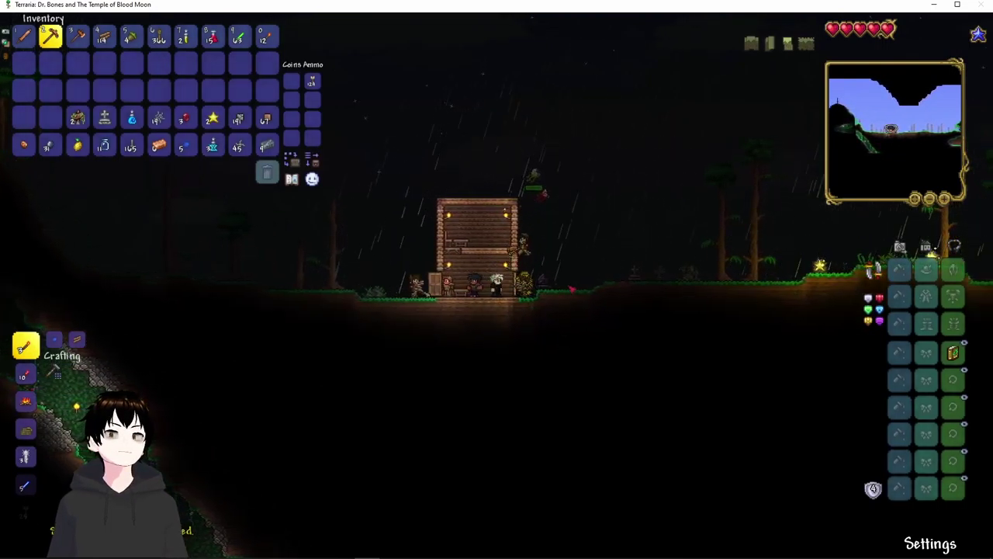
# - Equip the Copper Shortsword and close the inventory while zombies attack
pyautogui.press('1')
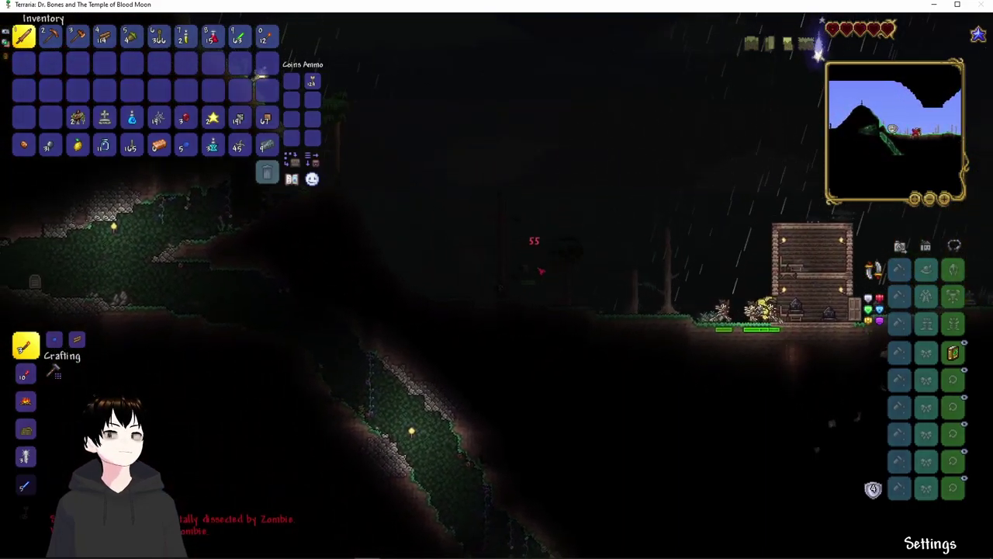
pyautogui.press('Escape')
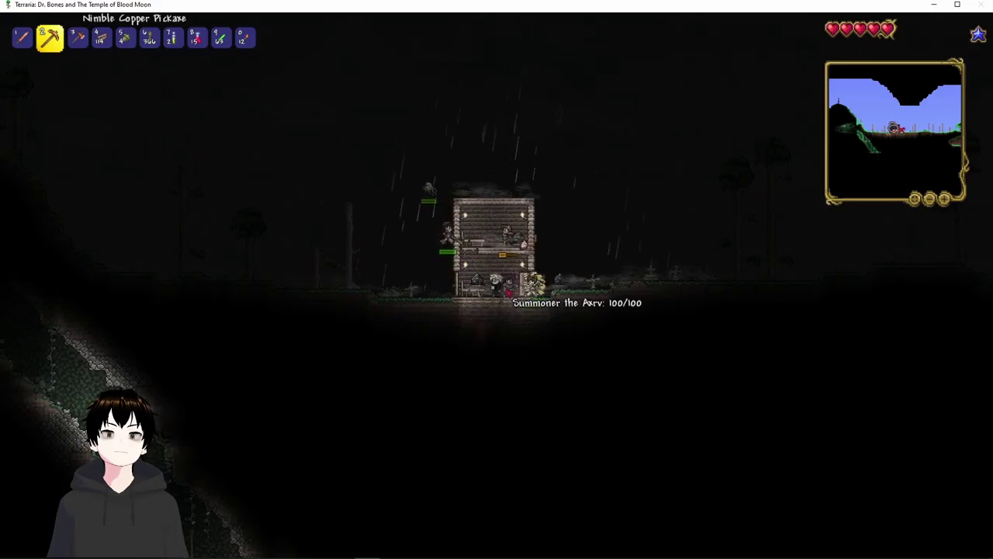
# - Walk left by the house, equip the Copper Shortsword, and reopen the inventory
pyautogui.press('a')
pyautogui.press('a')
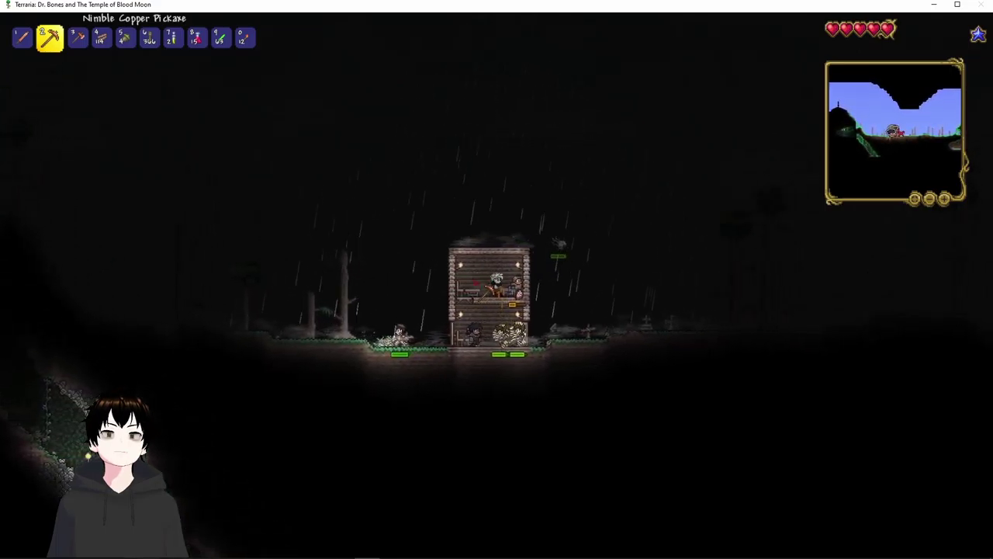
pyautogui.press('1')
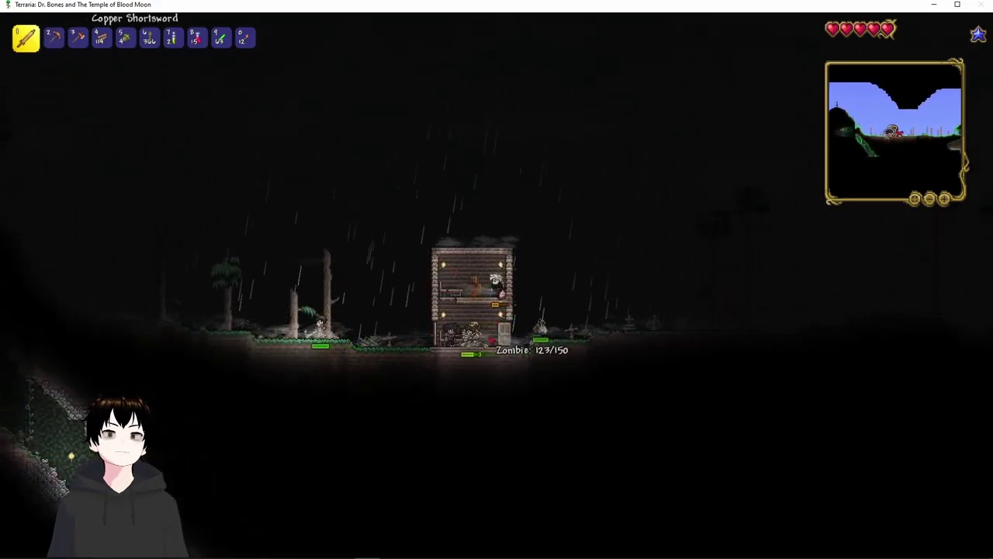
pyautogui.press('Escape')
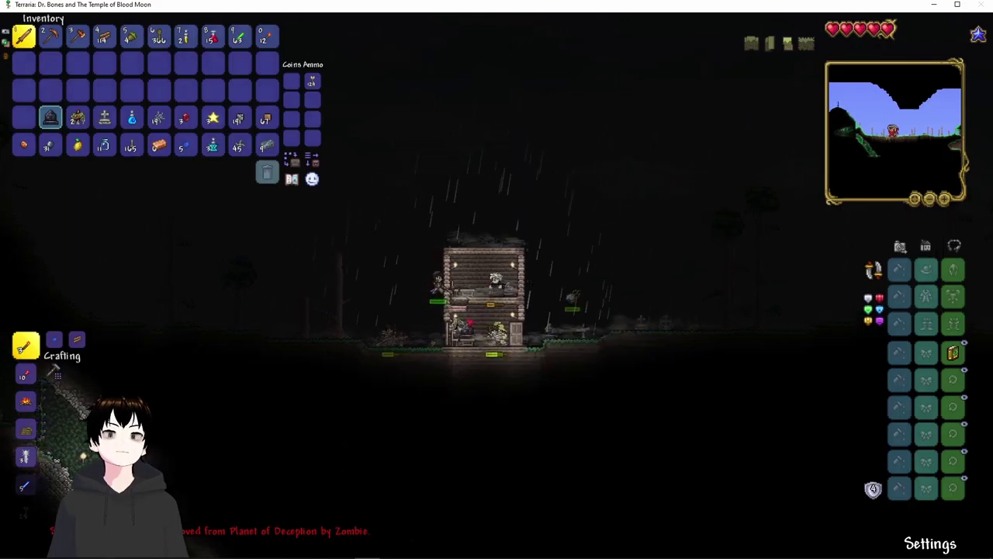
# - Swap to the pickaxe, then back to the sword as zombies clear
pyautogui.press('2')
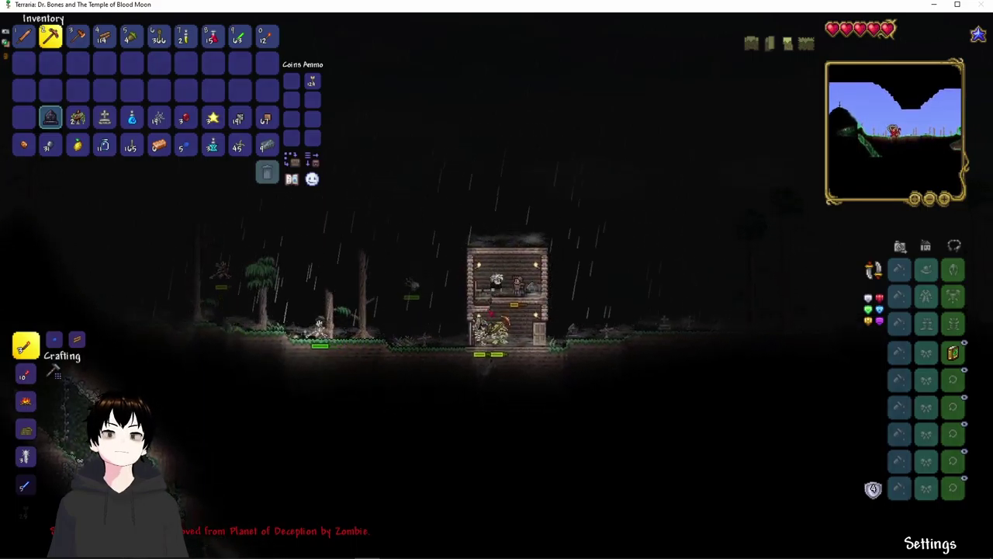
pyautogui.press('1')
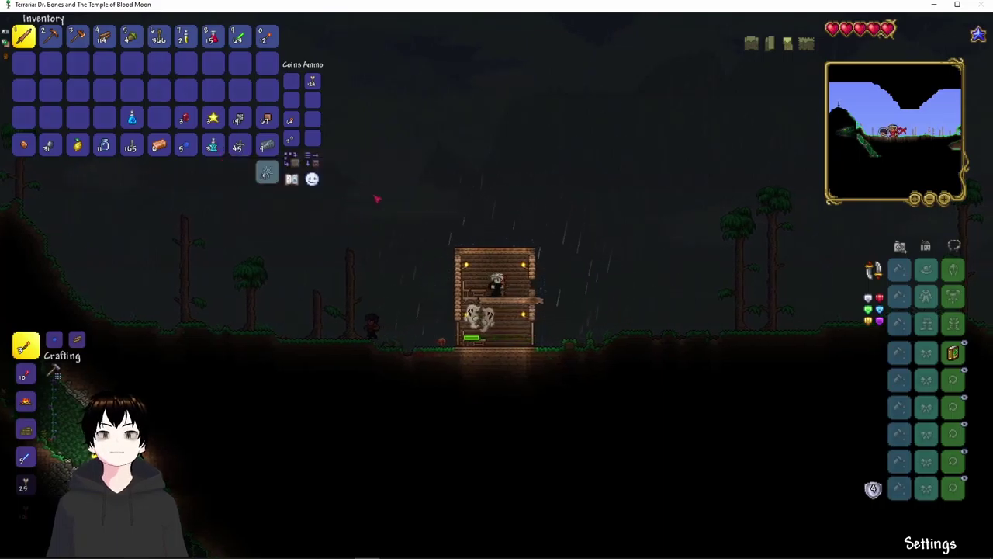
# - Walk left beside the house, then head right across the plain away from it
pyautogui.press('a')
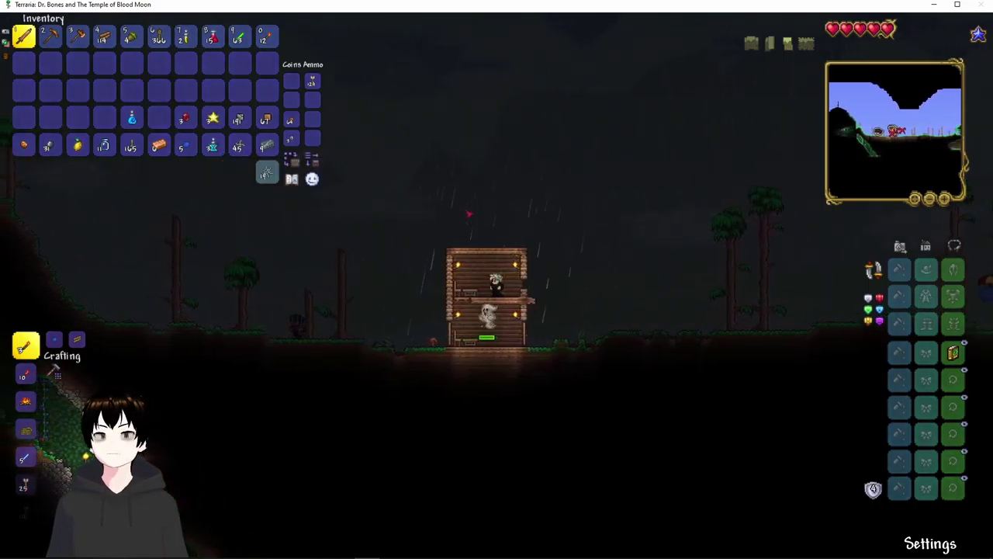
pyautogui.press('a')
pyautogui.press('d')
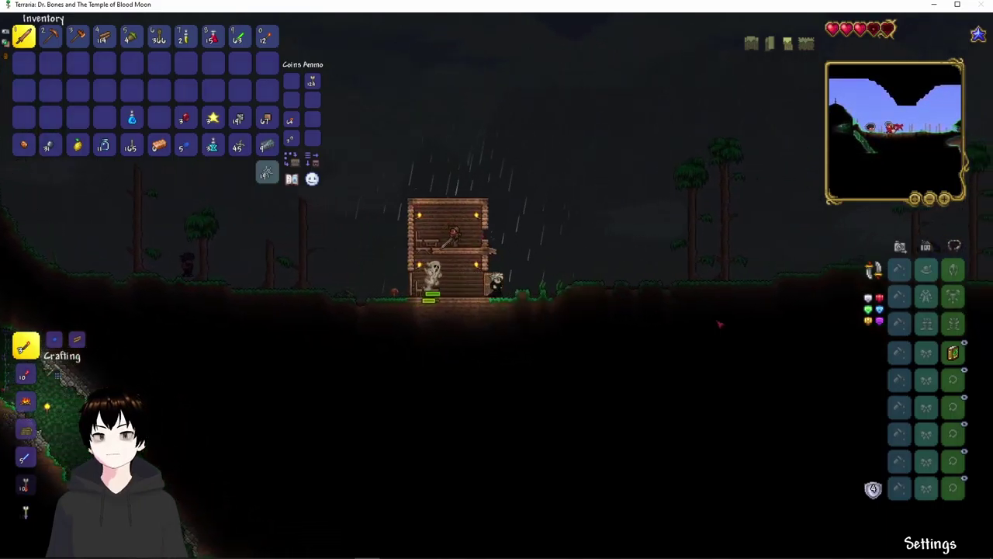
pyautogui.press('d')
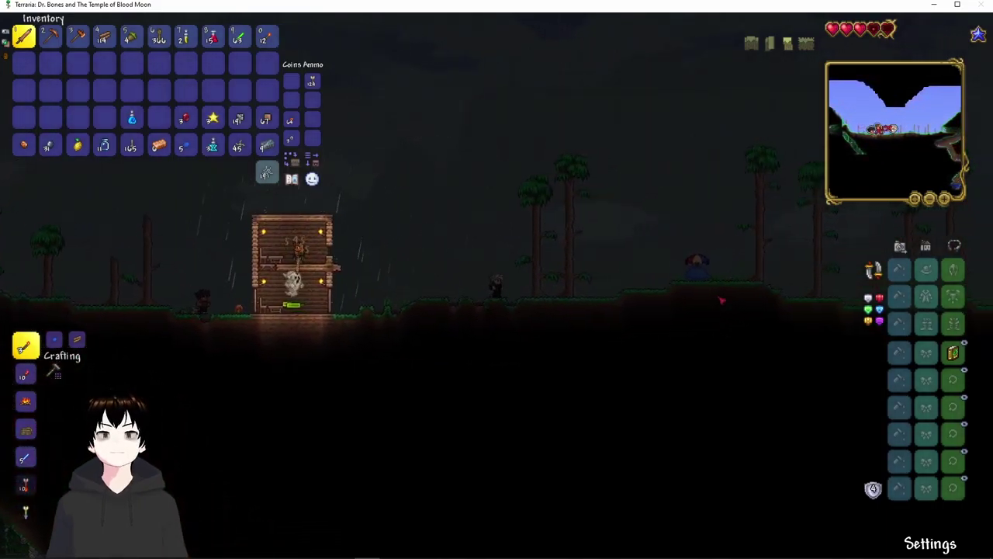
pyautogui.press('d')
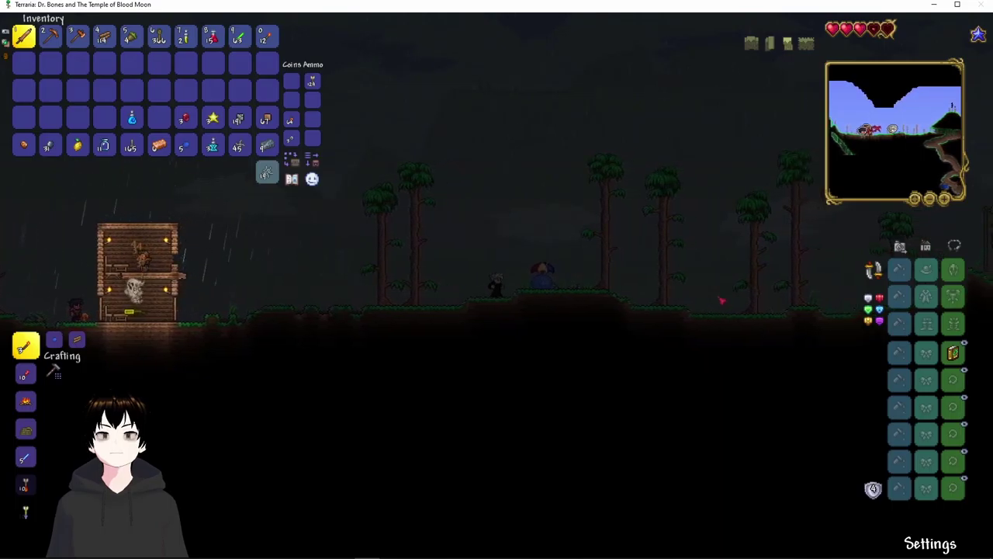
pyautogui.press('d')
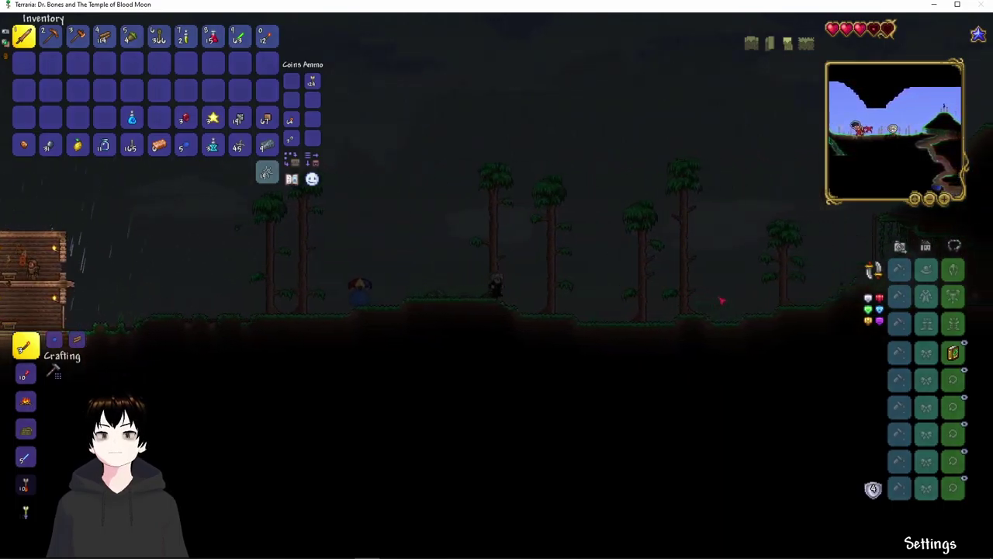
# - Climb the hill east of the house and descend its far side
pyautogui.press('d')
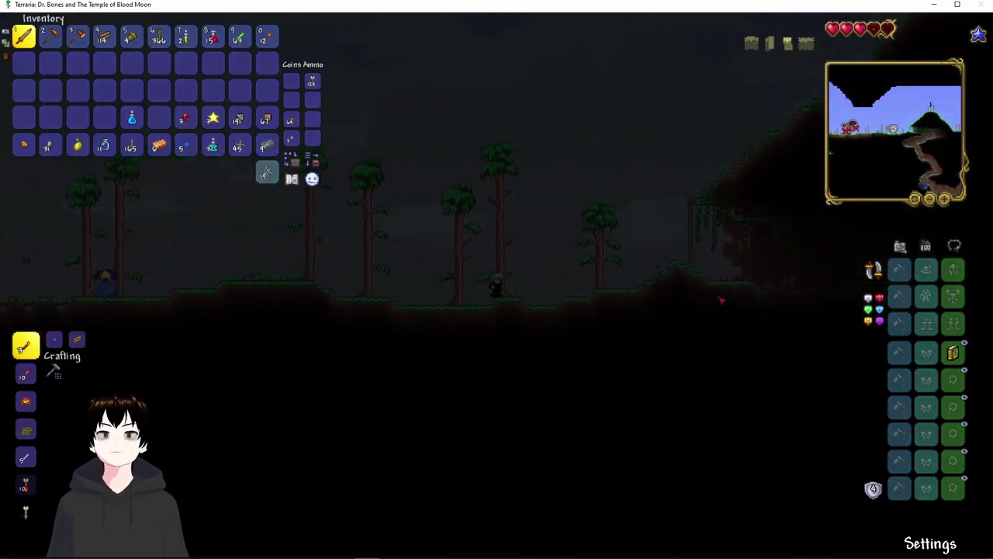
pyautogui.press('d')
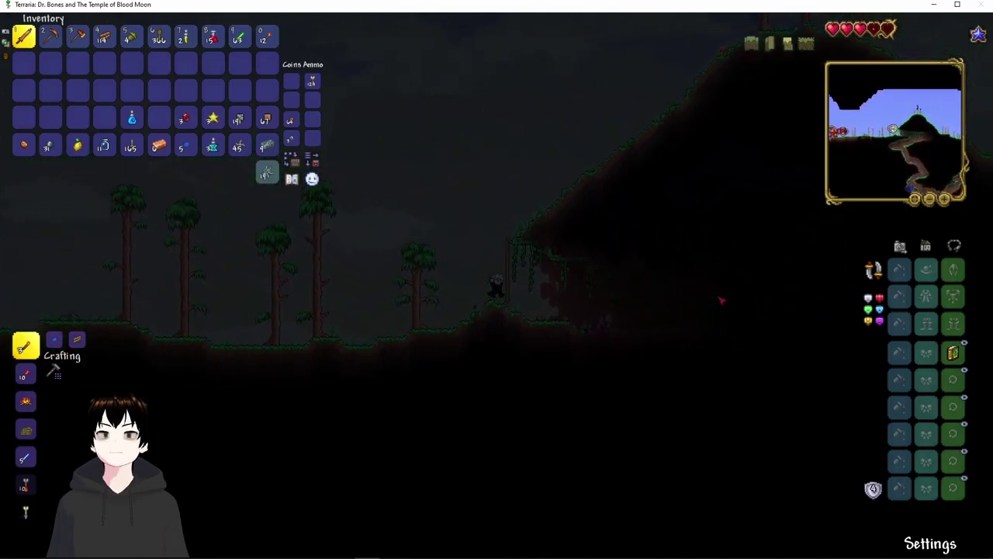
pyautogui.press('d')
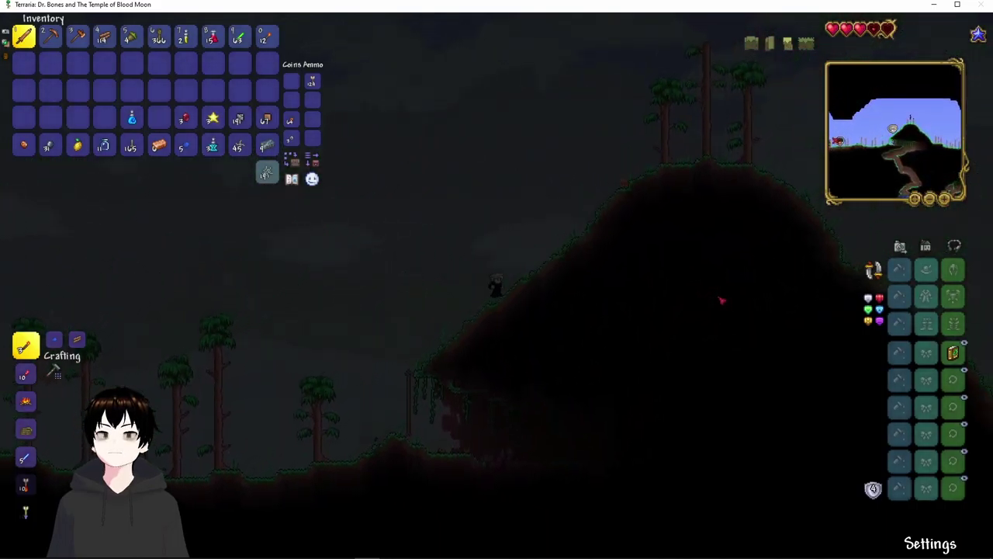
pyautogui.press('d')
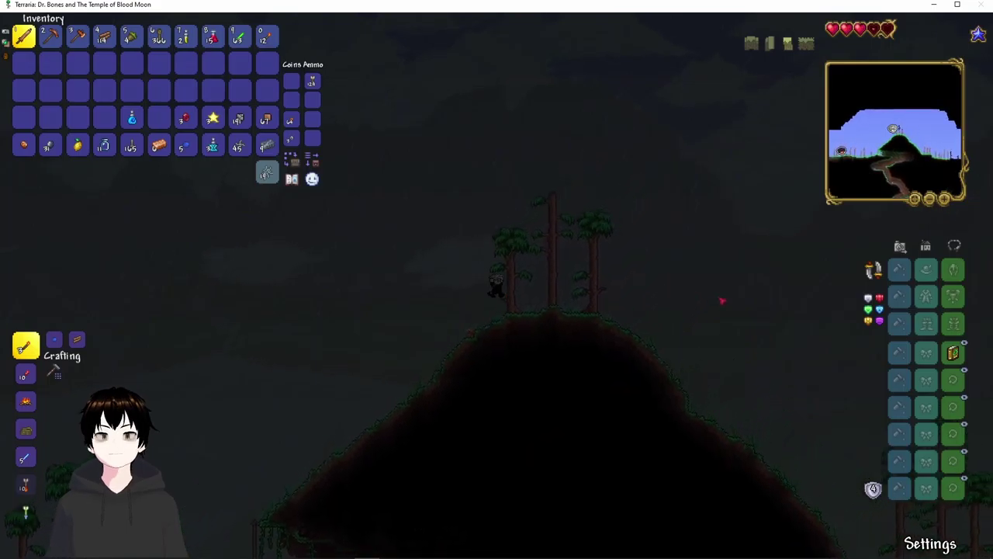
pyautogui.press('d')
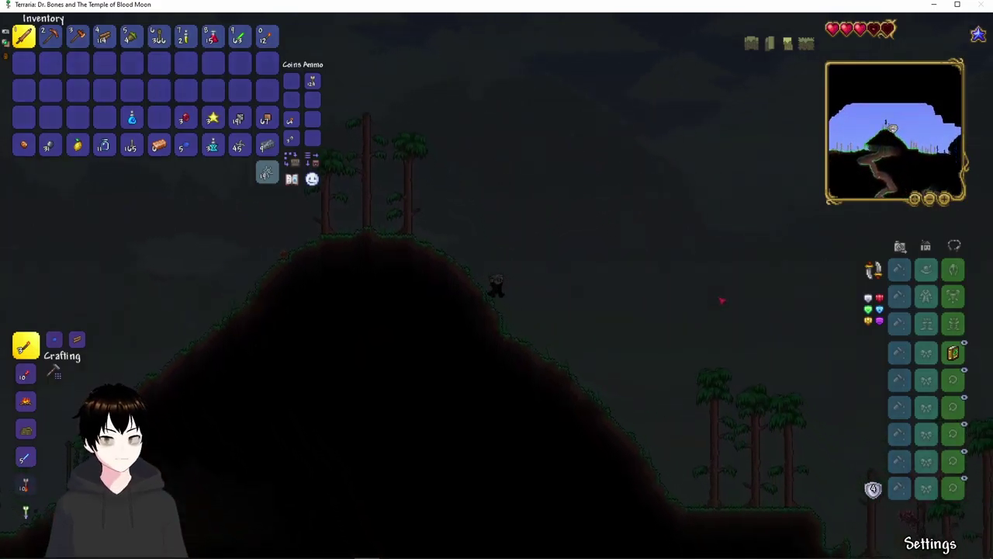
pyautogui.press('d')
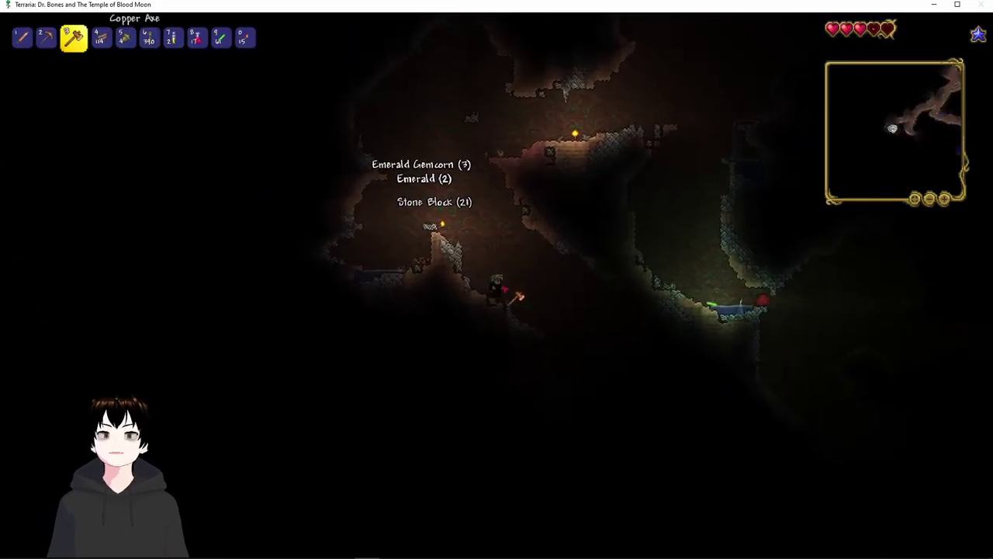
# - Swap between the Torch (0) and pickaxe (2) in the cave, then select the Copper Axe (3)
pyautogui.press('0')
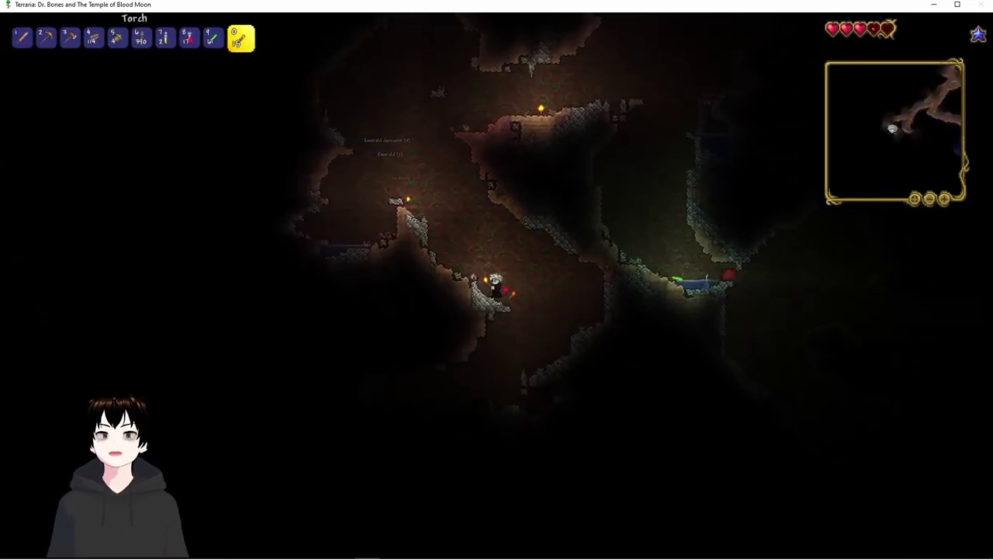
pyautogui.press('2')
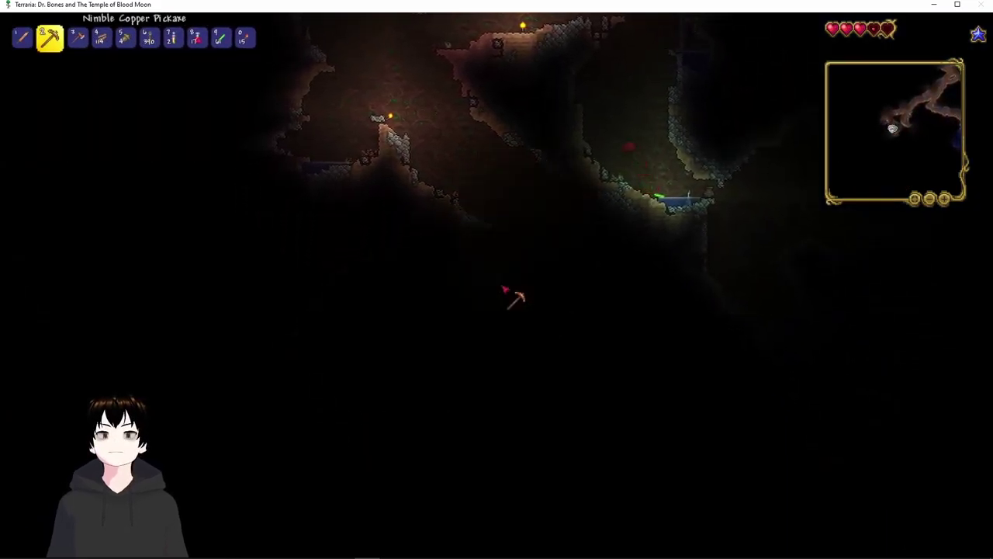
pyautogui.press('0')
pyautogui.press('2')
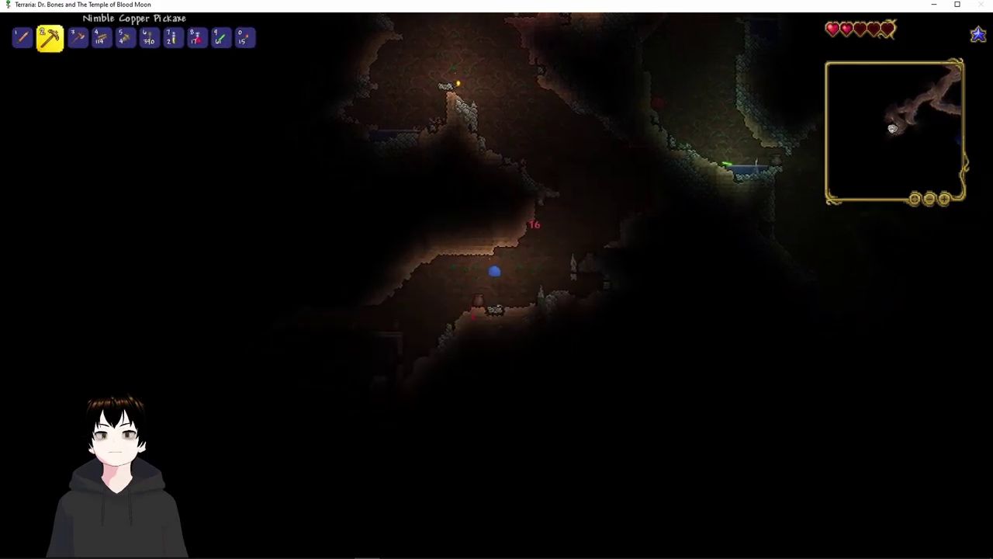
pyautogui.press('3')
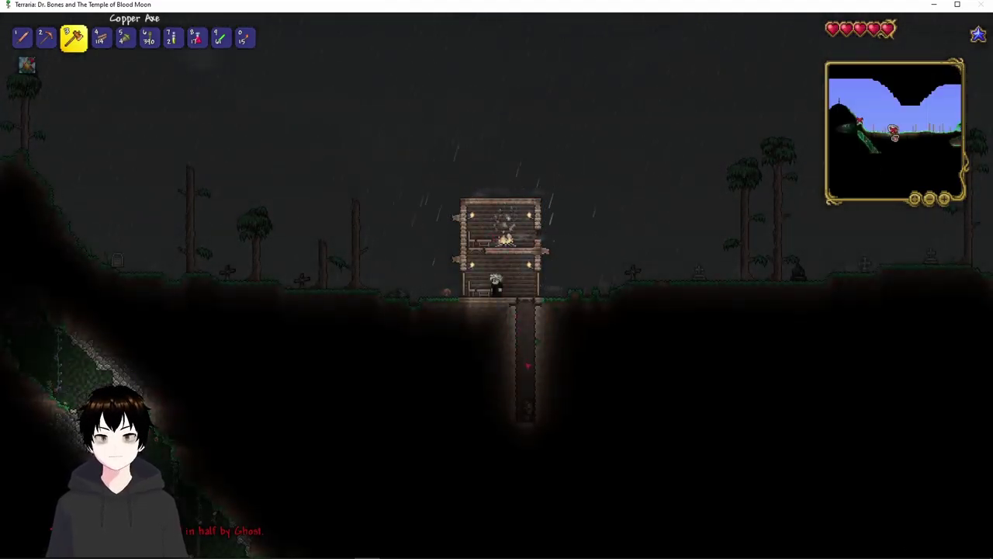
# - Walk right from the house, briefly swapping between pickaxe and torch
pyautogui.press('d')
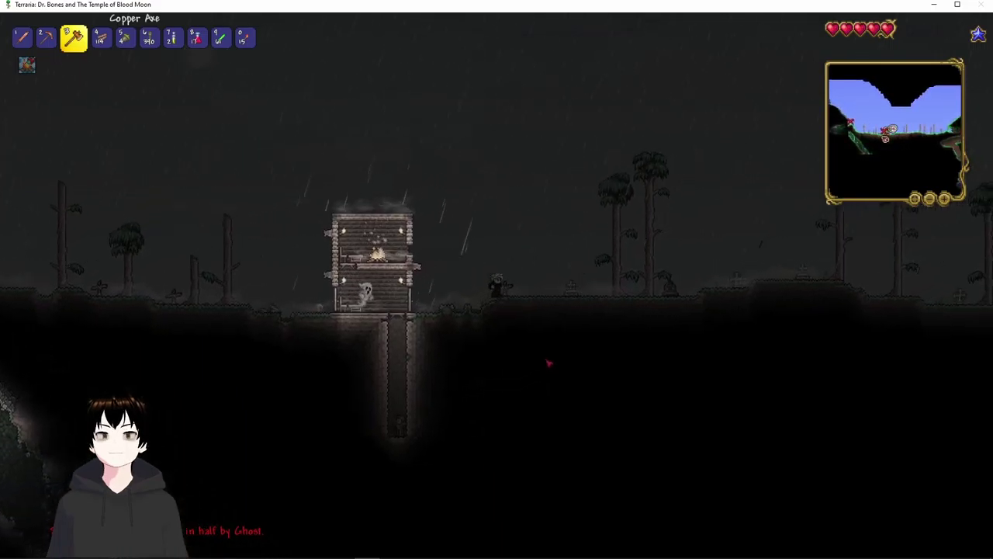
pyautogui.press('d')
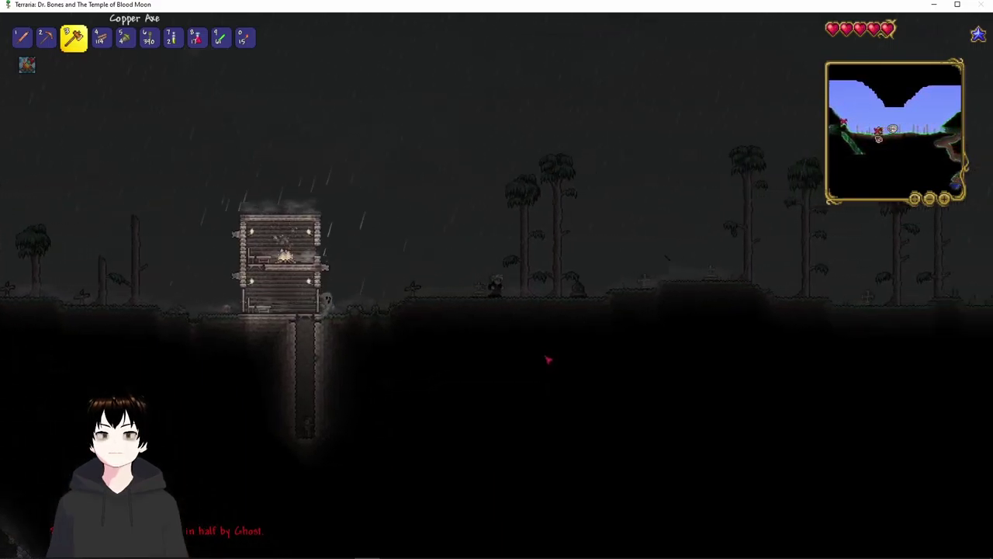
pyautogui.press('d')
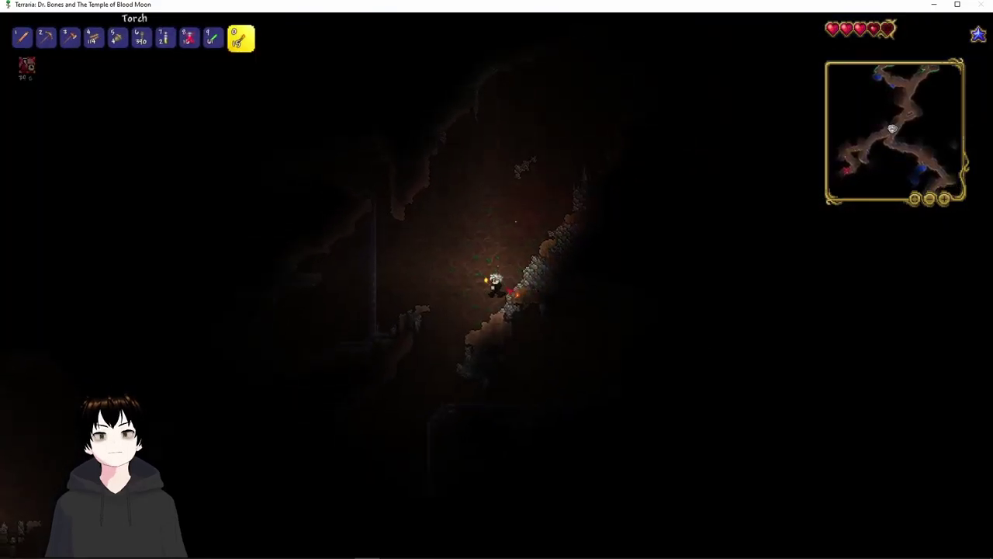
pyautogui.press('1')
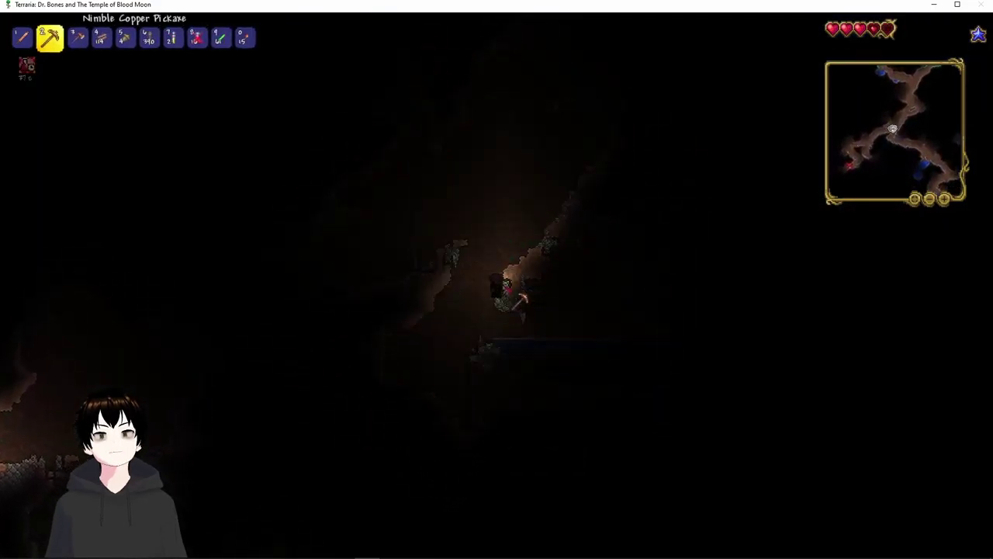
pyautogui.press('0')
# - Work through the torch-lit cave down to the wooden cabin, copper pickaxe in hand
pyautogui.press('a')
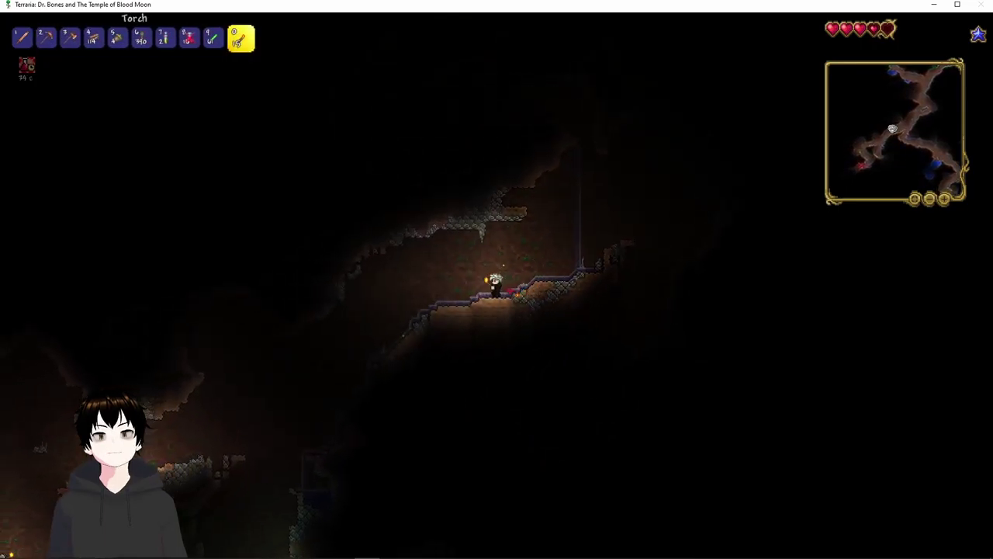
pyautogui.press('a')
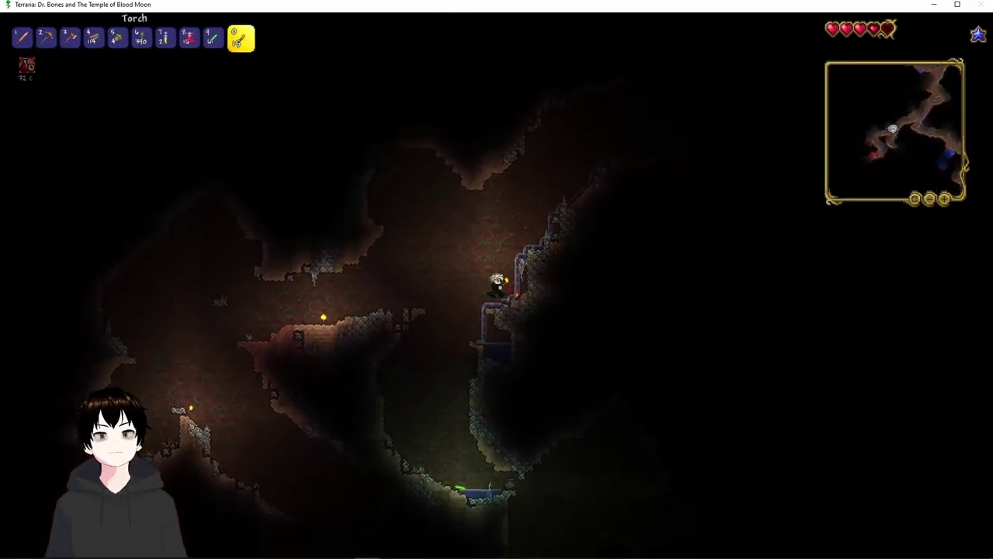
pyautogui.press('d')
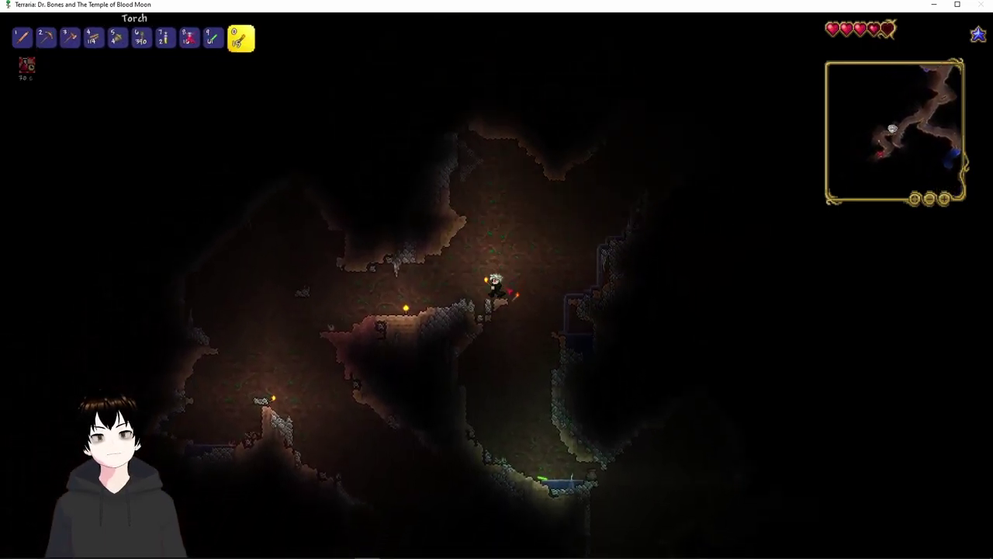
pyautogui.press('a')
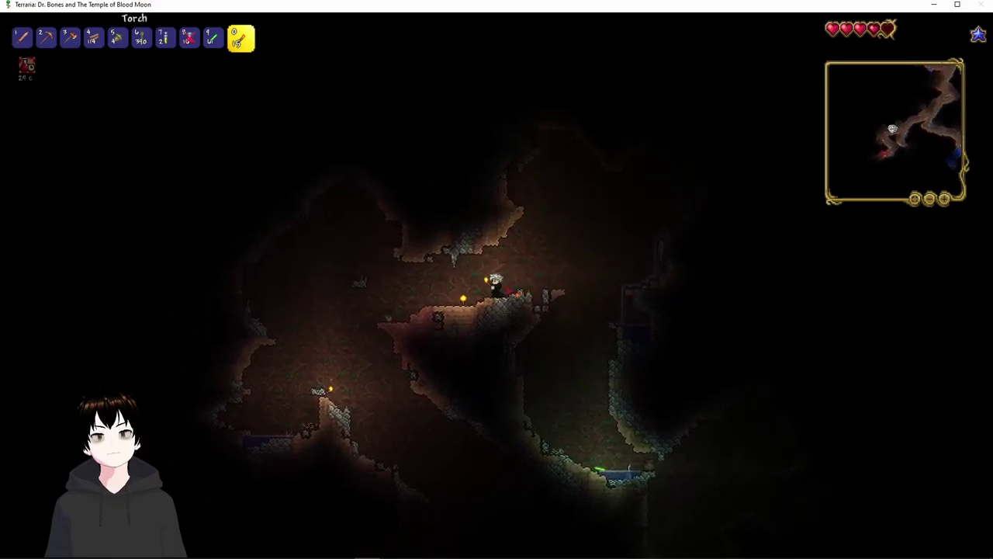
pyautogui.press('a')
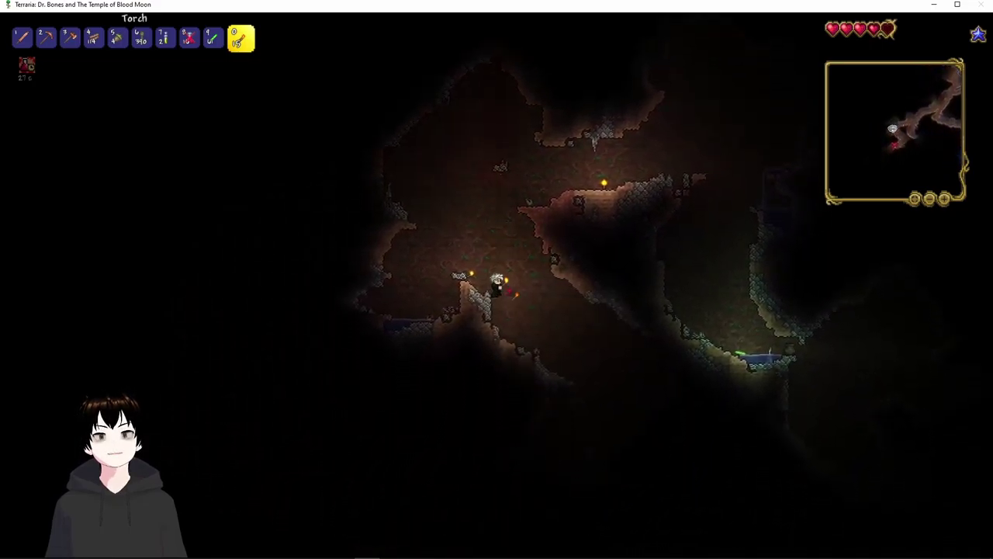
pyautogui.press('a')
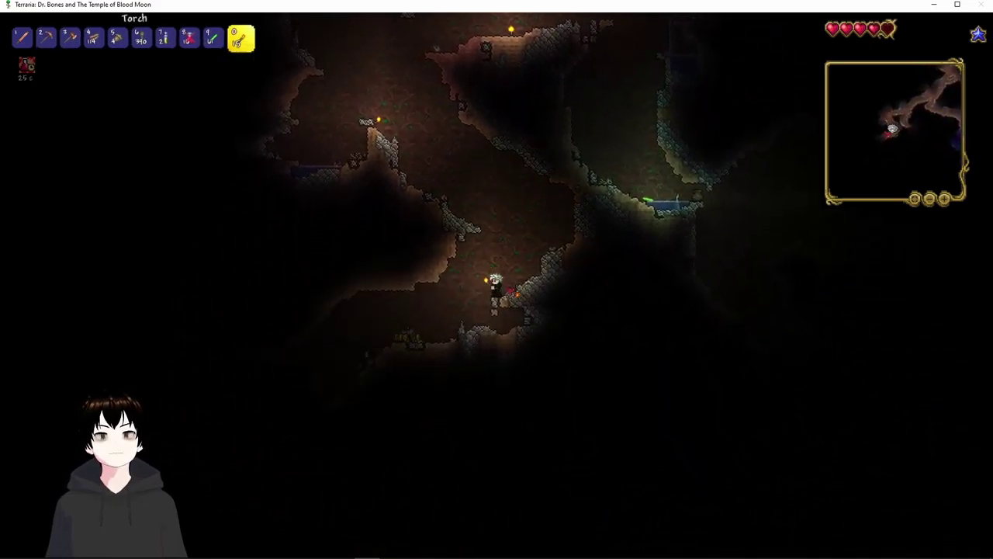
pyautogui.press('2')
# - Clear dirt beside the cabin, open the gold chest and equip its Hermes Boots
pyautogui.moveTo(512, 310); pyautogui.dragTo(496, 311)
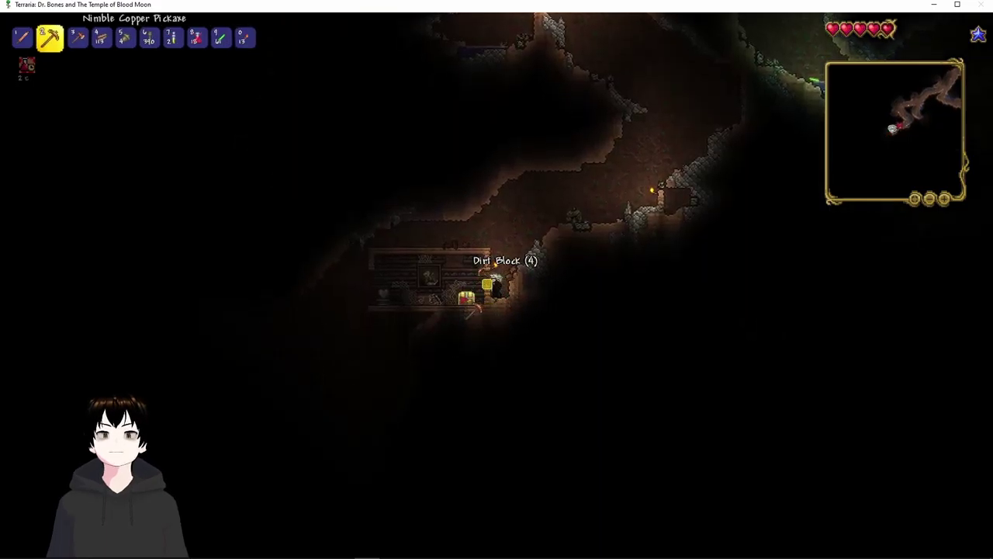
pyautogui.rightClick(467, 299)
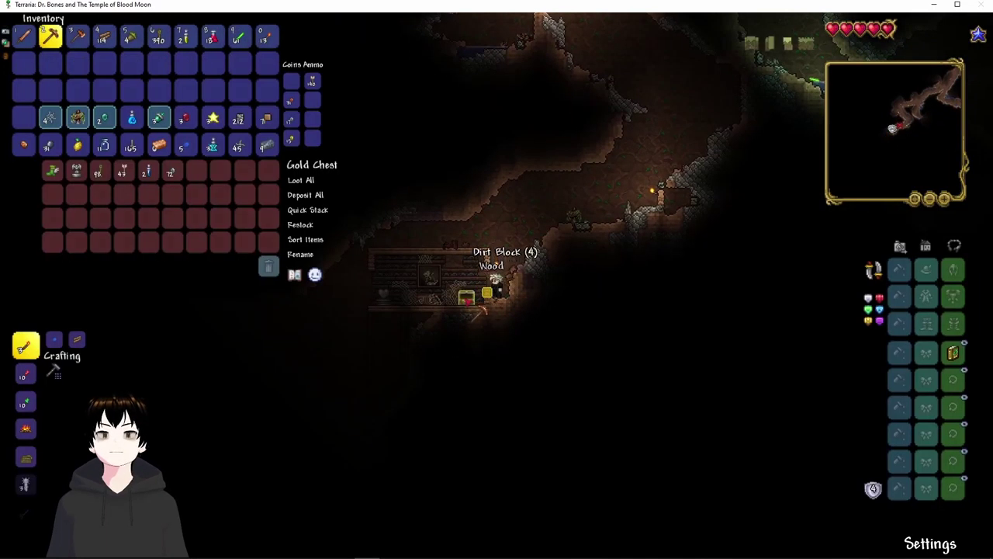
pyautogui.click(51, 171)
pyautogui.click(953, 382)
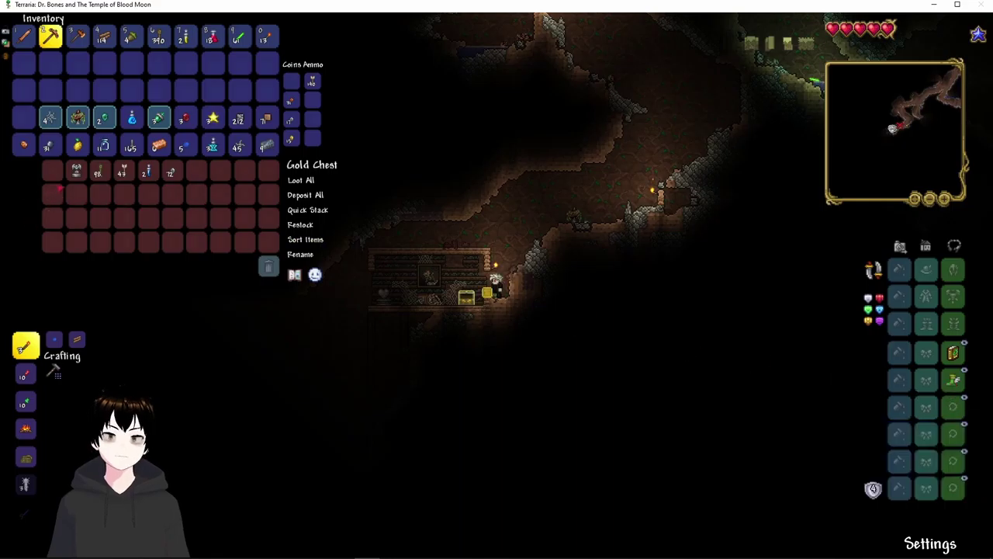
# - Take the remaining chest loot except the Angel Statue, then close the chest
pyautogui.keyDown('shift'); pyautogui.click(98, 172); pyautogui.keyUp('shift')
pyautogui.keyDown('shift'); pyautogui.click(146, 173); pyautogui.keyUp('shift')
pyautogui.keyDown('shift'); pyautogui.click(171, 172); pyautogui.keyUp('shift')
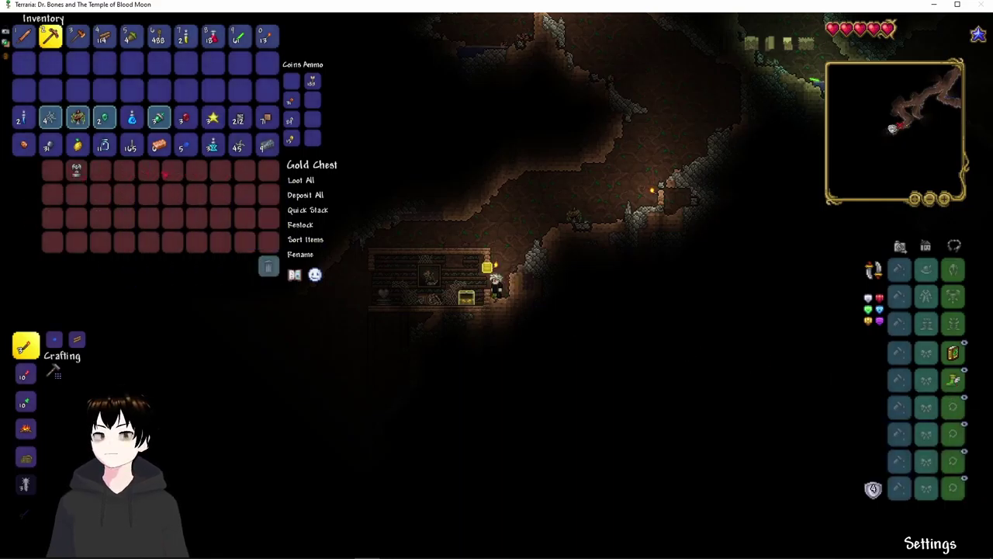
pyautogui.moveTo(76, 171)
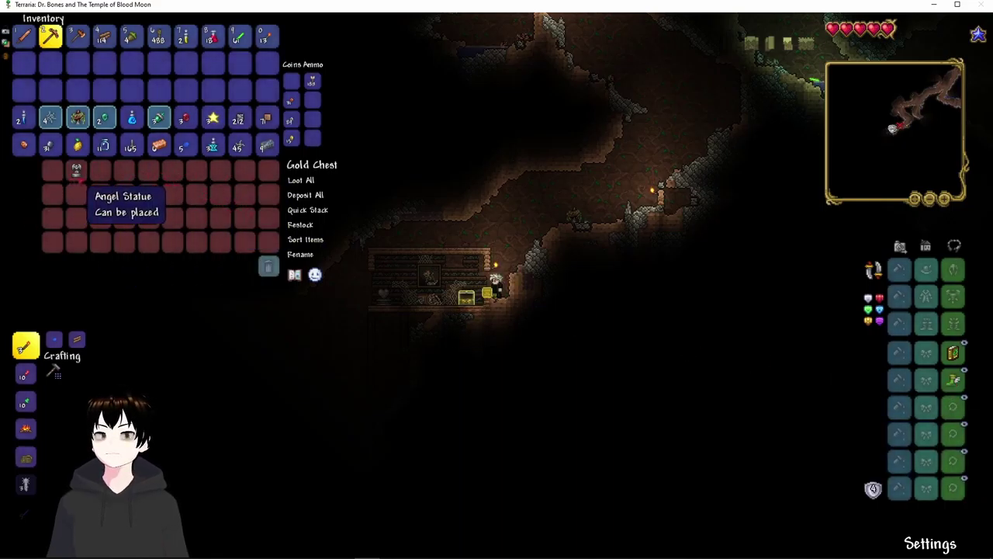
pyautogui.press('Escape')
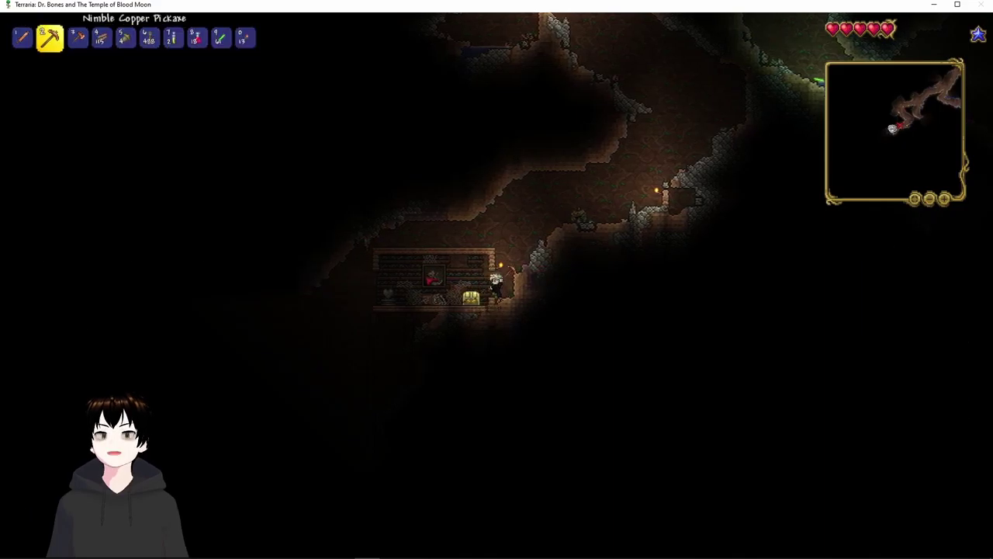
# - Leave the cabin heading left and place a torch to light the cave
pyautogui.press('a')
pyautogui.press('1')
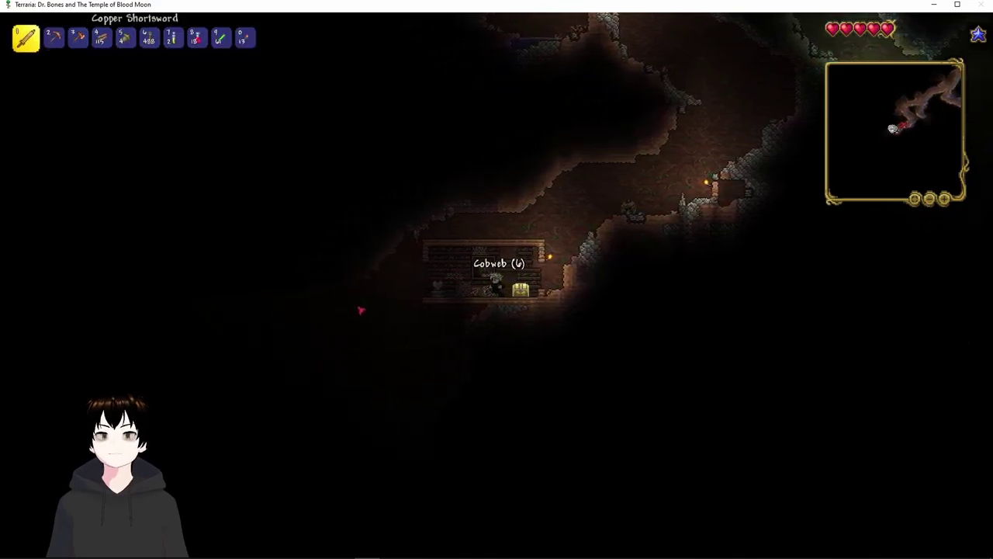
pyautogui.press('a')
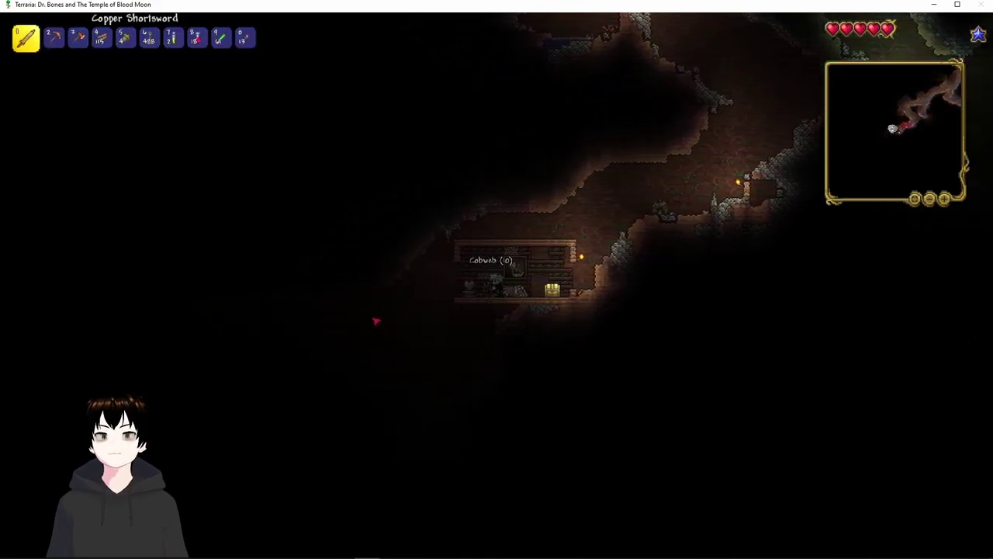
pyautogui.press('0')
pyautogui.click(497, 279)
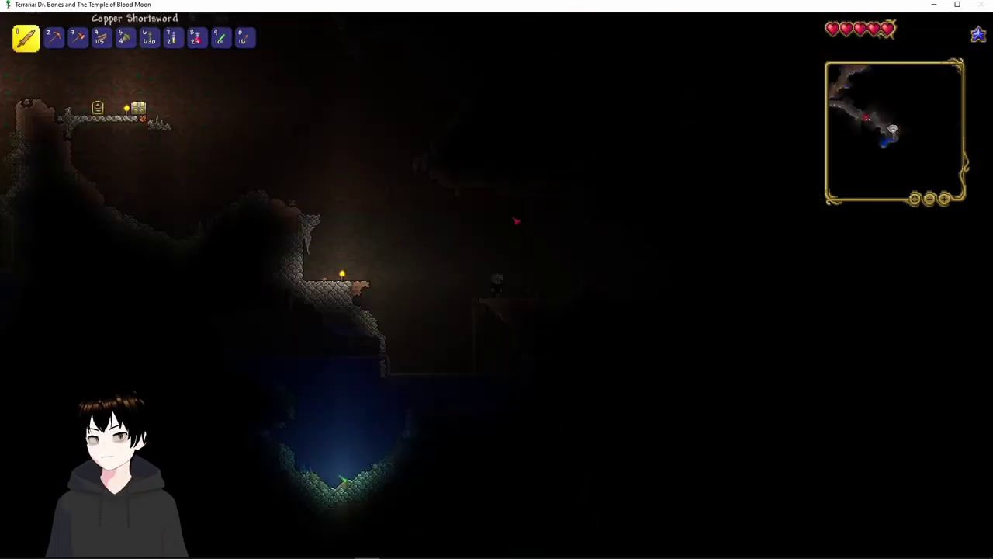
pyautogui.press('0')
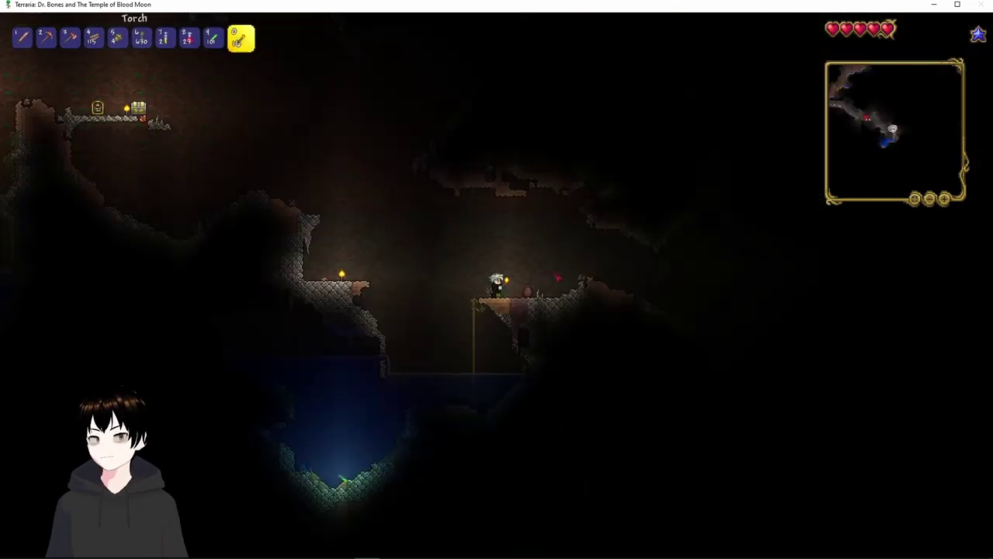
pyautogui.press('1')
pyautogui.press('0')
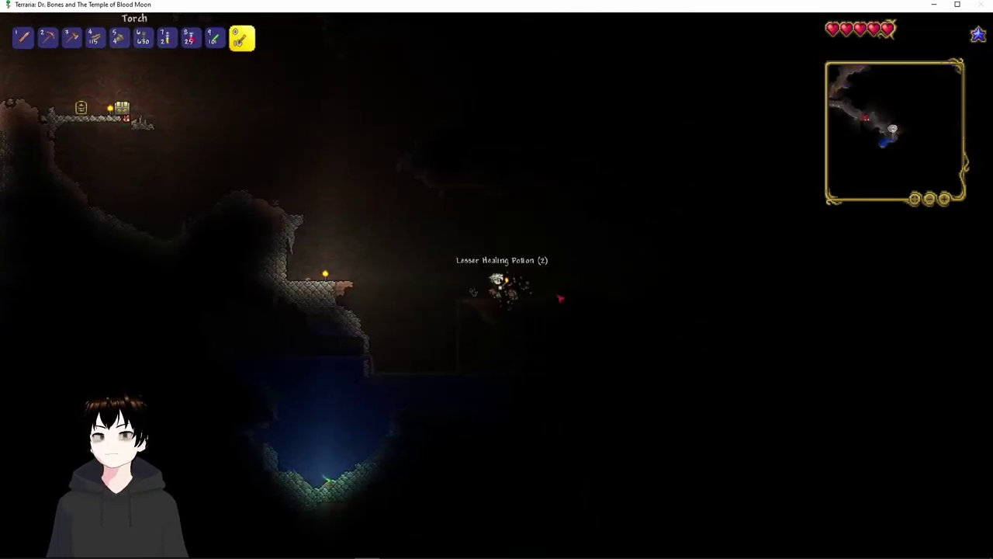
# - Move right through the cave and place another torch in the dark passage
pyautogui.press('d')
pyautogui.press('1')
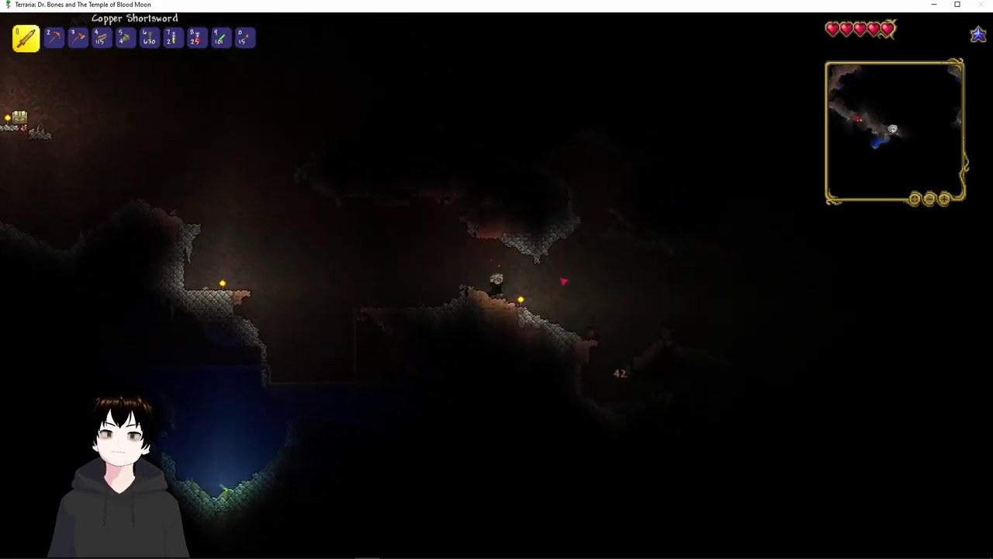
pyautogui.press('d')
pyautogui.press('0')
pyautogui.press('d')
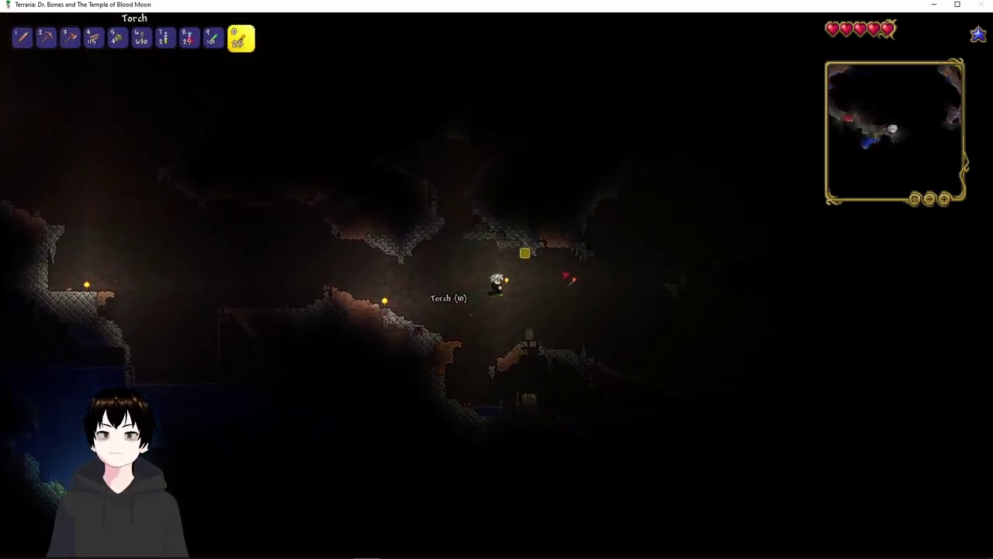
pyautogui.click(529, 299)
pyautogui.press('1')
# - Collect coins and a potion, place one more torch, then head to the gold chest
pyautogui.press('d')
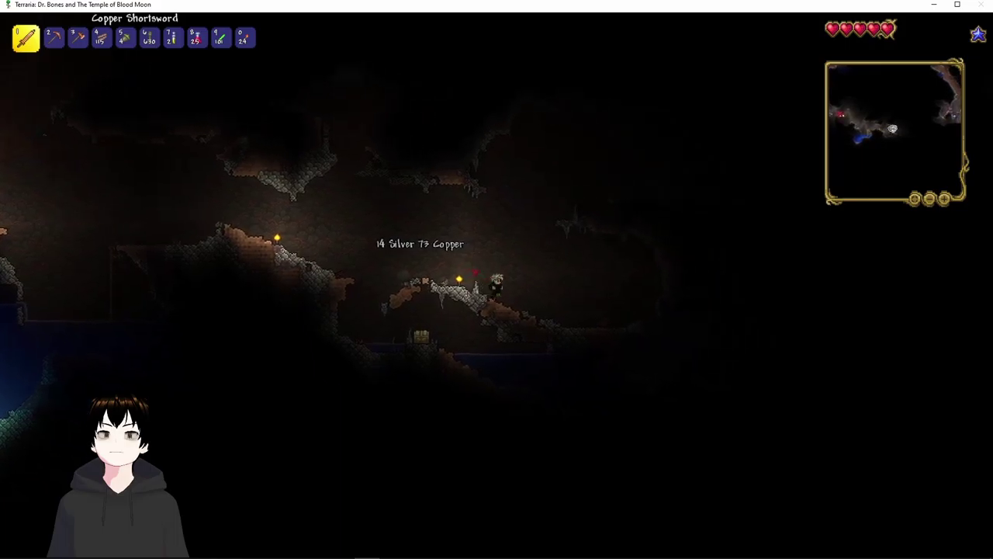
pyautogui.press('0')
pyautogui.press('a')
pyautogui.click(481, 287)
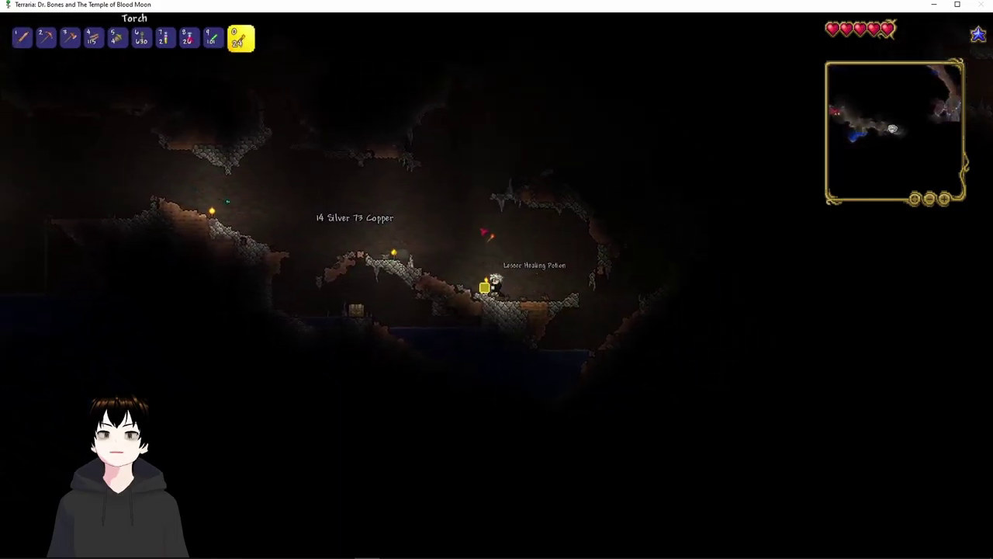
pyautogui.press('1')
pyautogui.press('a')
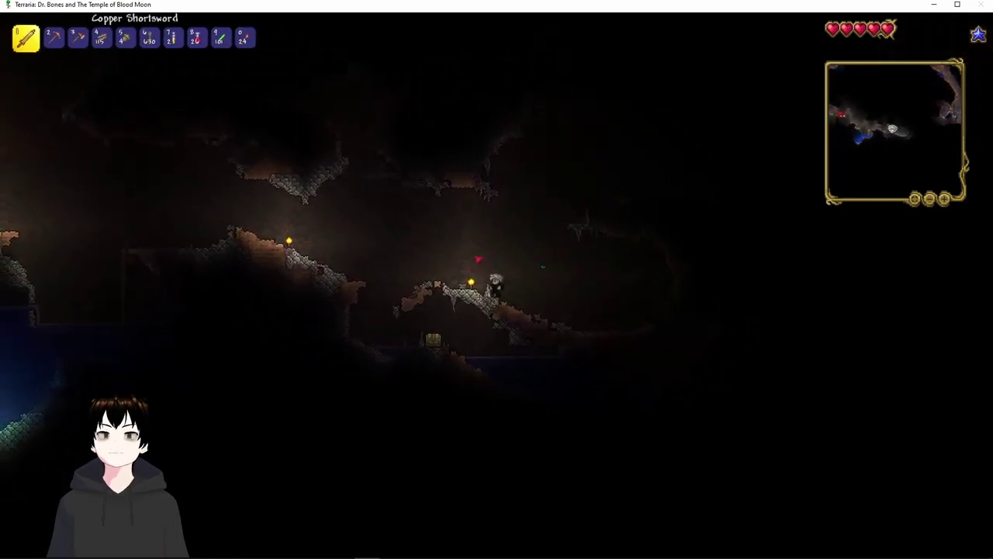
pyautogui.press('a')
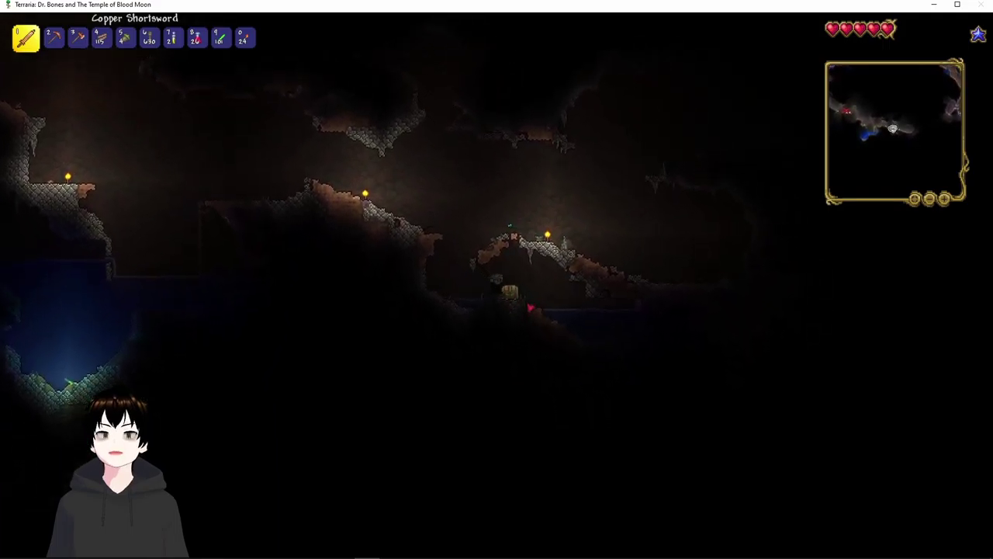
# - Take everything from the second gold chest and close it
pyautogui.rightClick(536, 336)
pyautogui.keyDown('shift'); pyautogui.click(78, 172); pyautogui.keyUp('shift')
pyautogui.keyDown('shift'); pyautogui.click(101, 172); pyautogui.keyUp('shift')
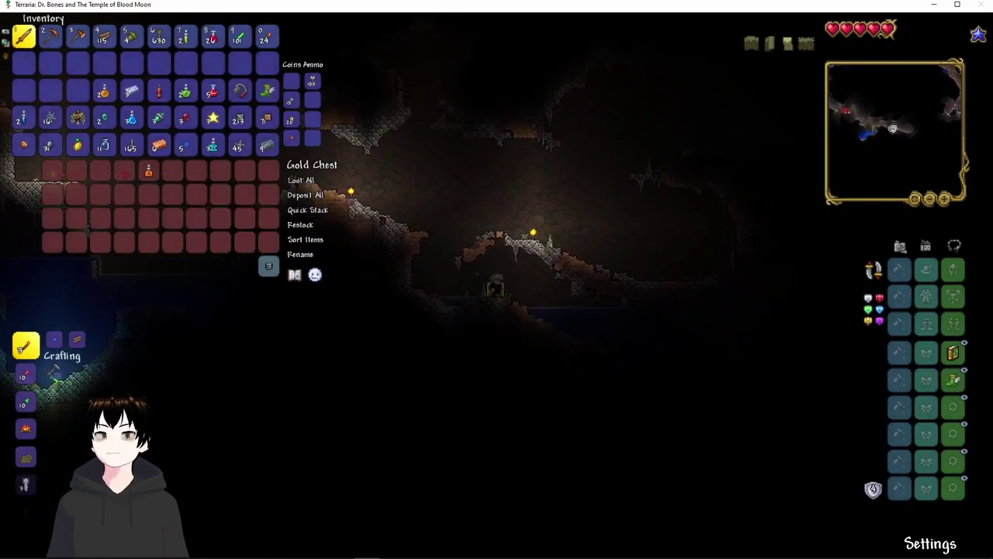
pyautogui.press('Escape')
pyautogui.press('a')
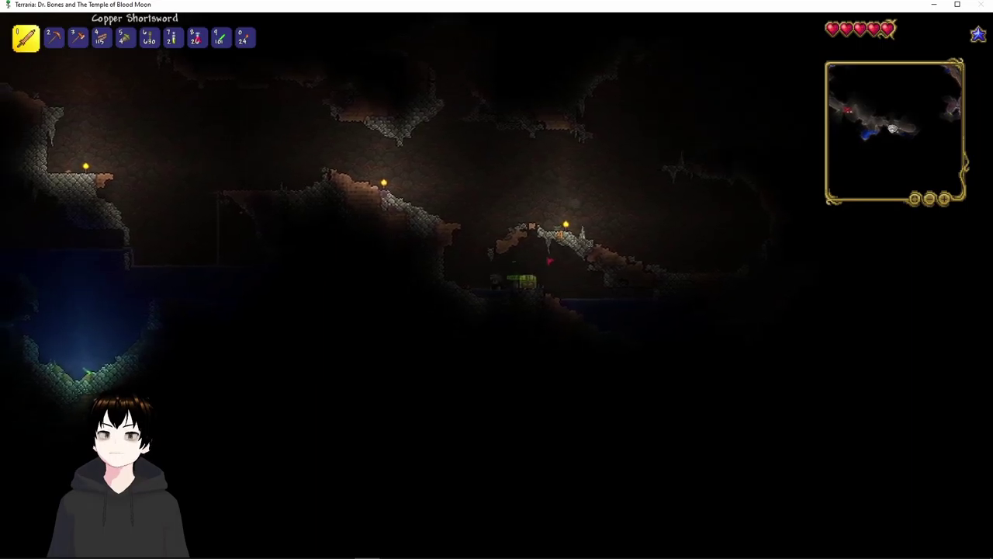
# - Pick up the shuriken stack and drink the Recall Potion to return home
pyautogui.press('Escape')
pyautogui.press('d')
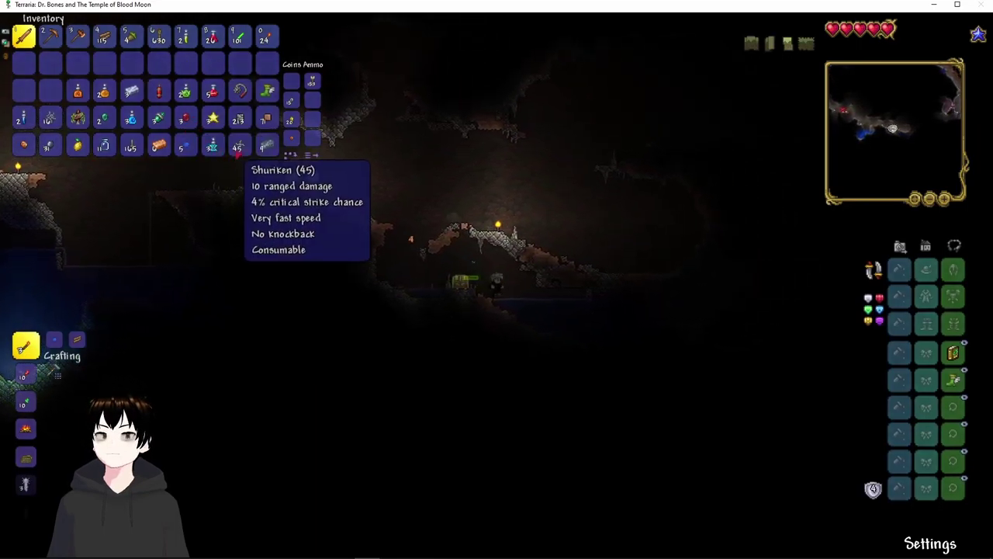
pyautogui.click(236, 145)
pyautogui.rightClick(266, 146)
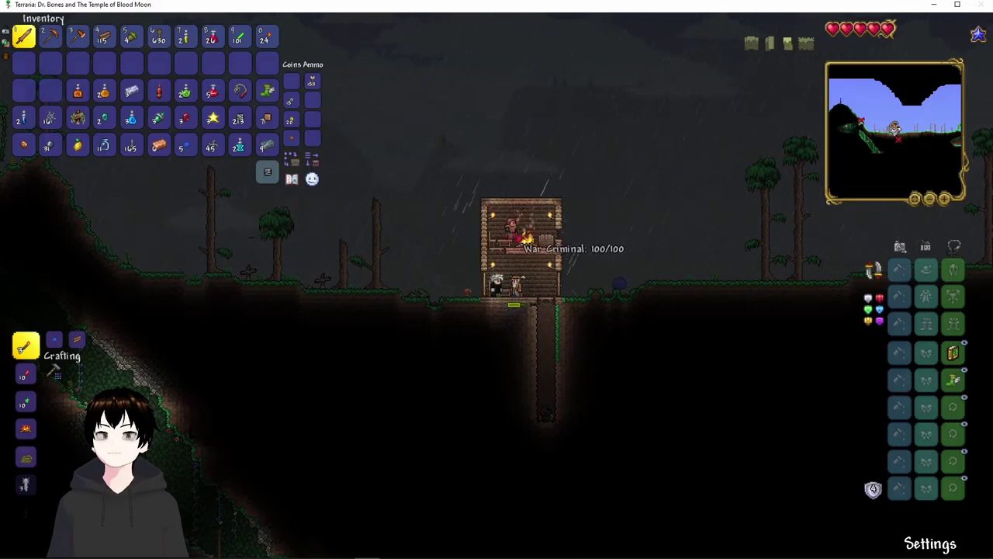
pyautogui.press('Escape')
# - Walk into the house past the NPC, use the chat, then walk back out
pyautogui.press('d')
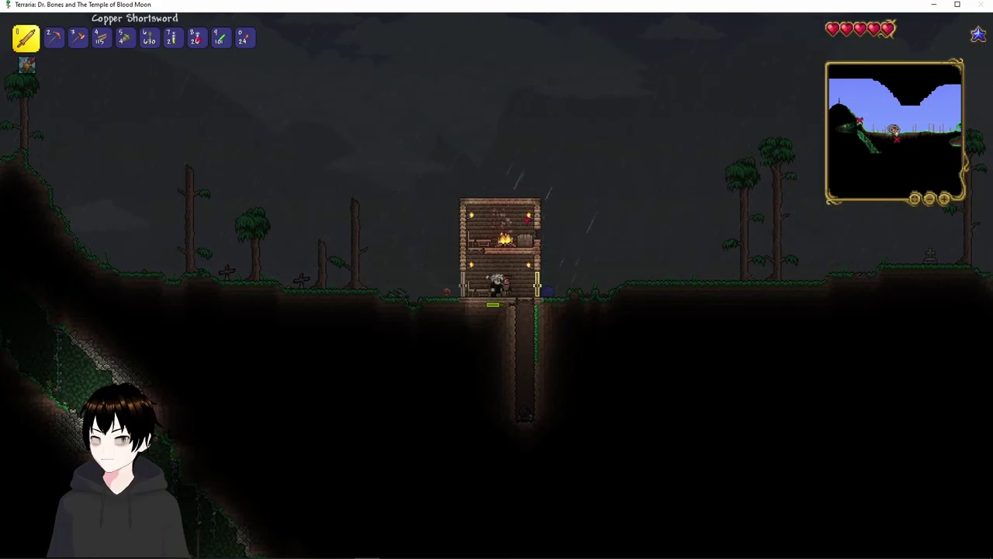
pyautogui.press('d')
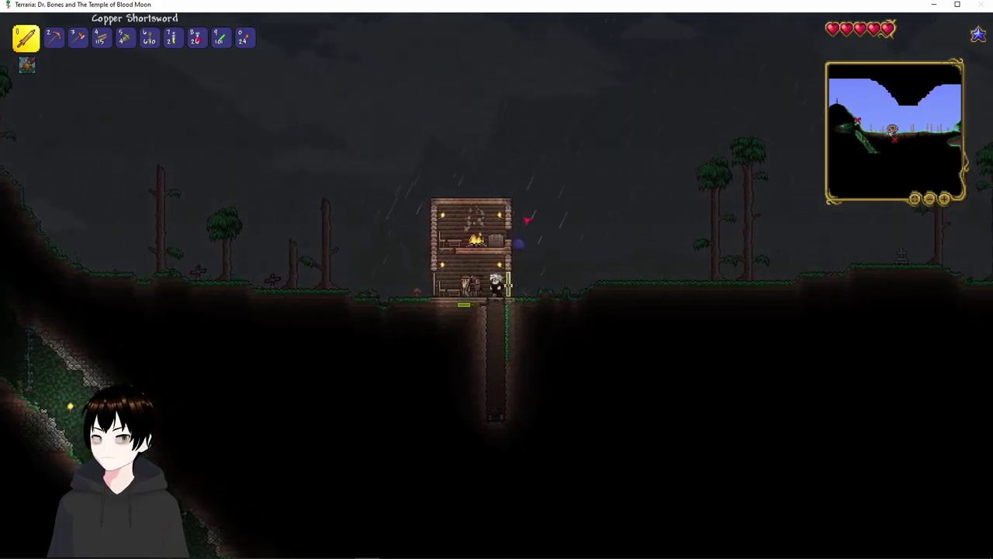
pyautogui.press('Return')
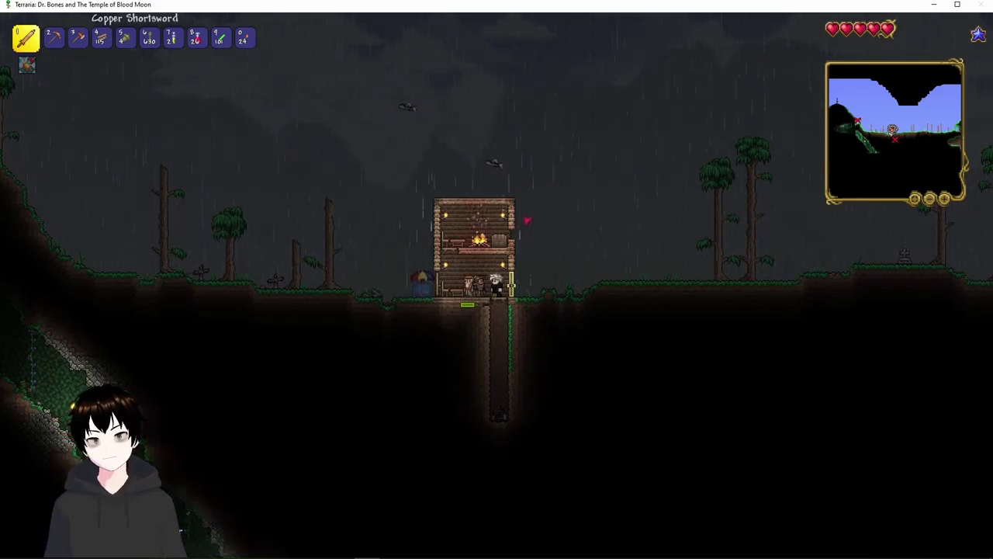
pyautogui.press('Return')
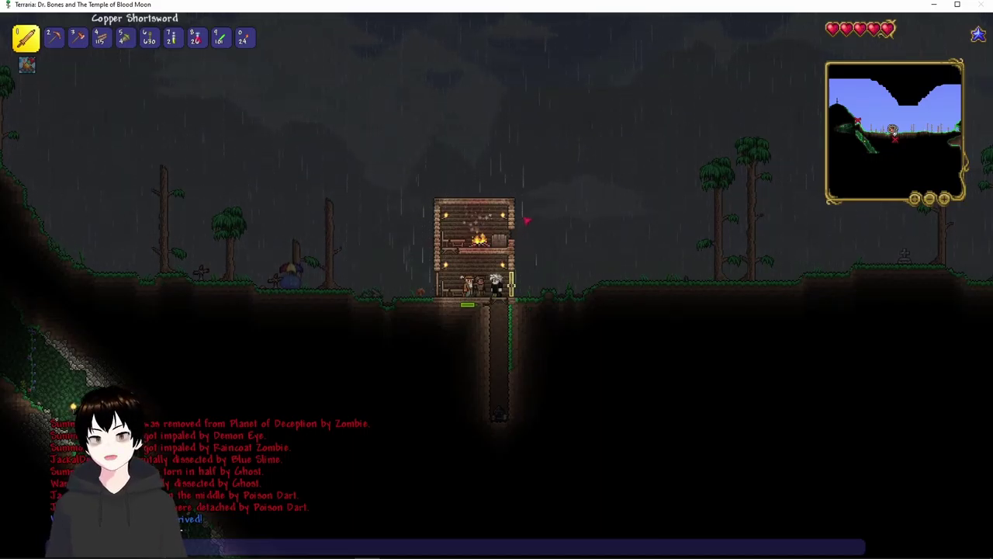
pyautogui.press('Escape')
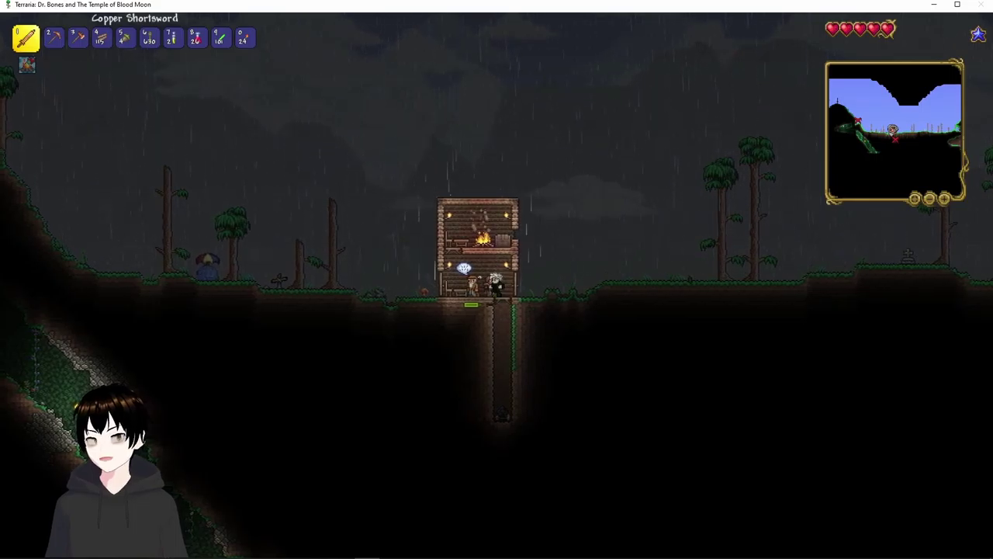
pyautogui.press('a')
# - Check the inventory and world map, then walk right away from the house
pyautogui.press('Escape')
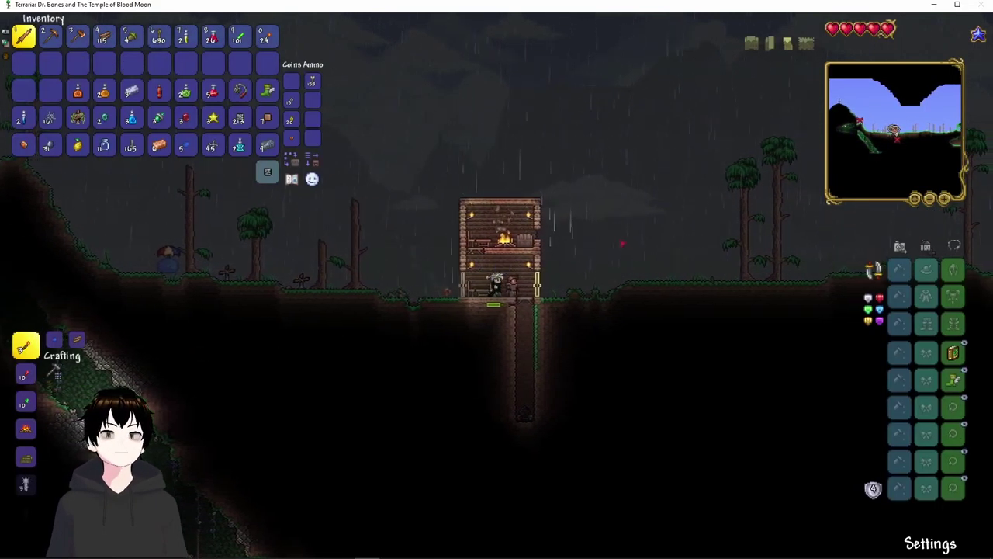
pyautogui.press('Escape')
pyautogui.press('m')
pyautogui.scroll(-5, 620, 245)
pyautogui.press('m')
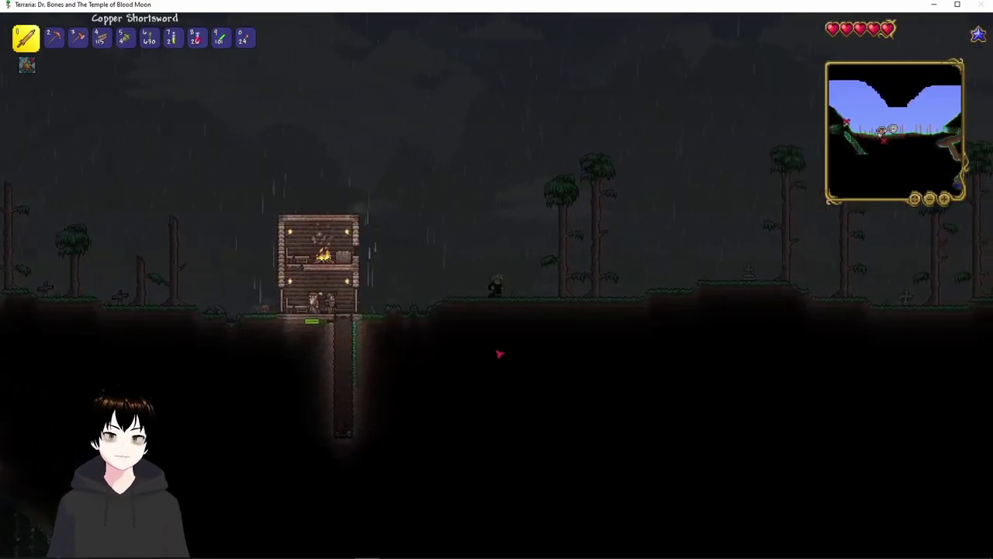
pyautogui.press('d')
pyautogui.press('d')
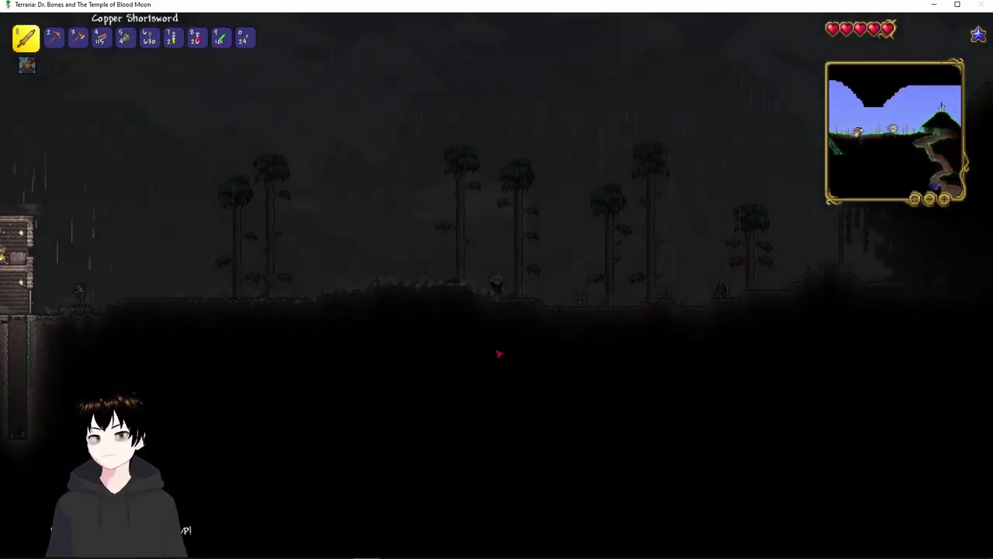
pyautogui.press('d')
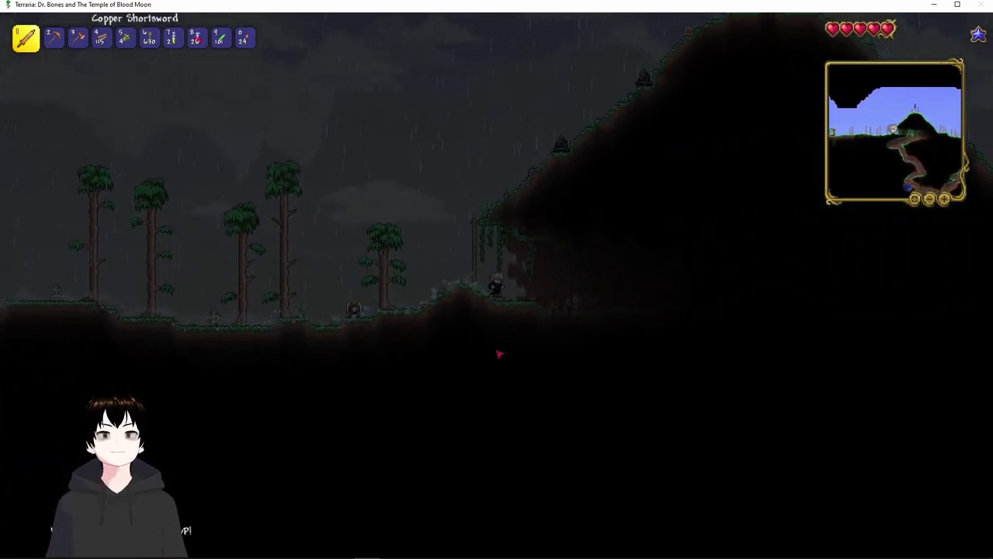
# - Light the cave with a torch, switch to glowsticks, and recall to the house
pyautogui.press('0')
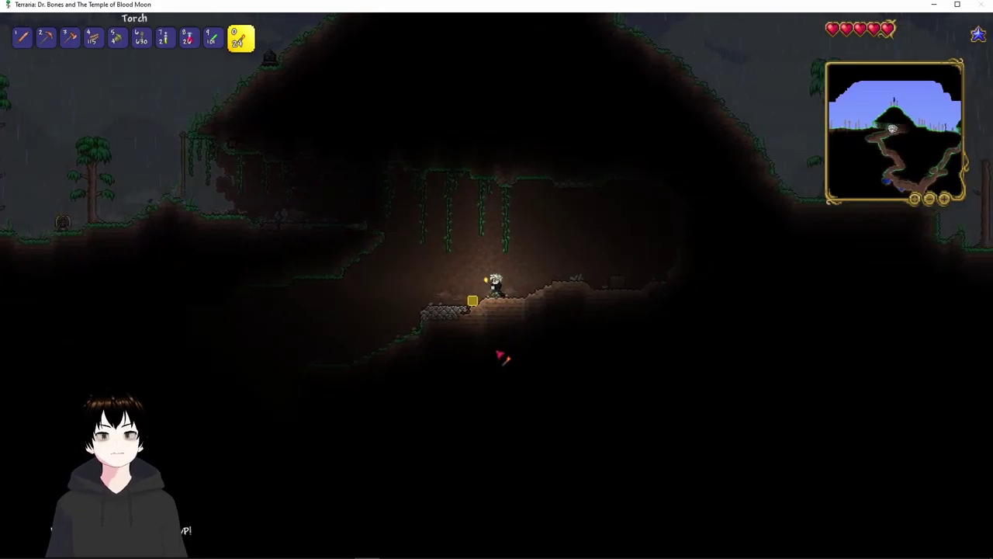
pyautogui.press('9')
pyautogui.press('a')
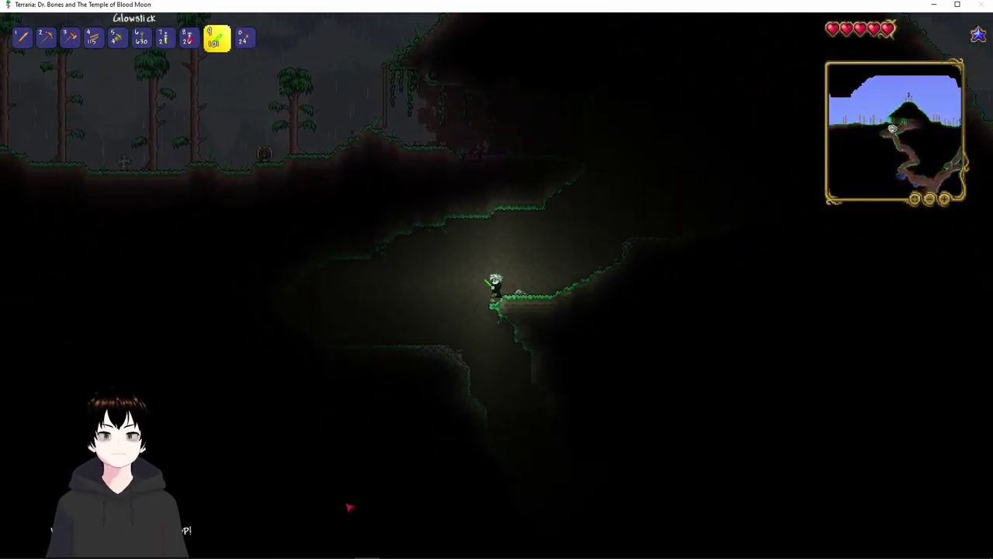
pyautogui.press('Escape')
# - After respawning, select the copper shortsword, close the inventory and walk past the house
pyautogui.press('1')
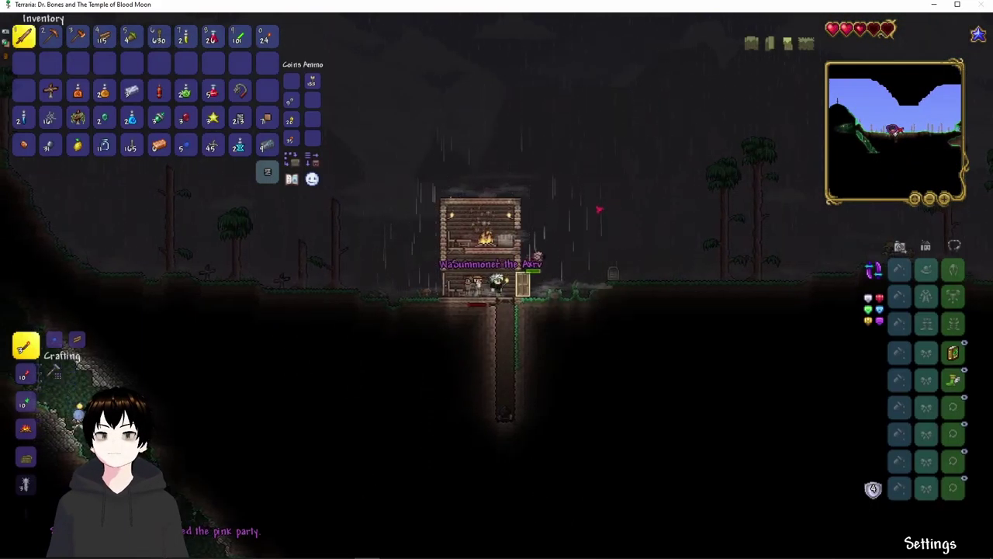
pyautogui.press('Escape')
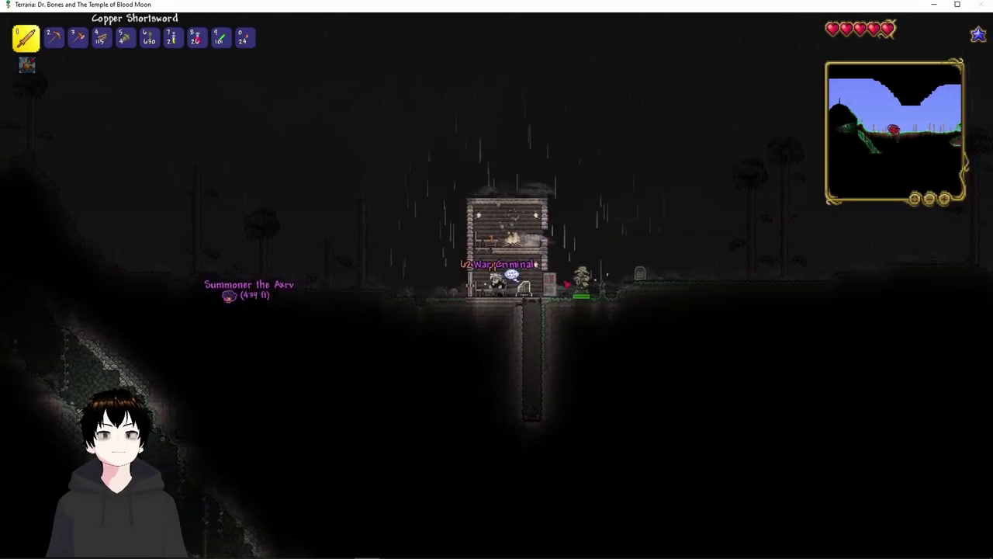
pyautogui.press('d')
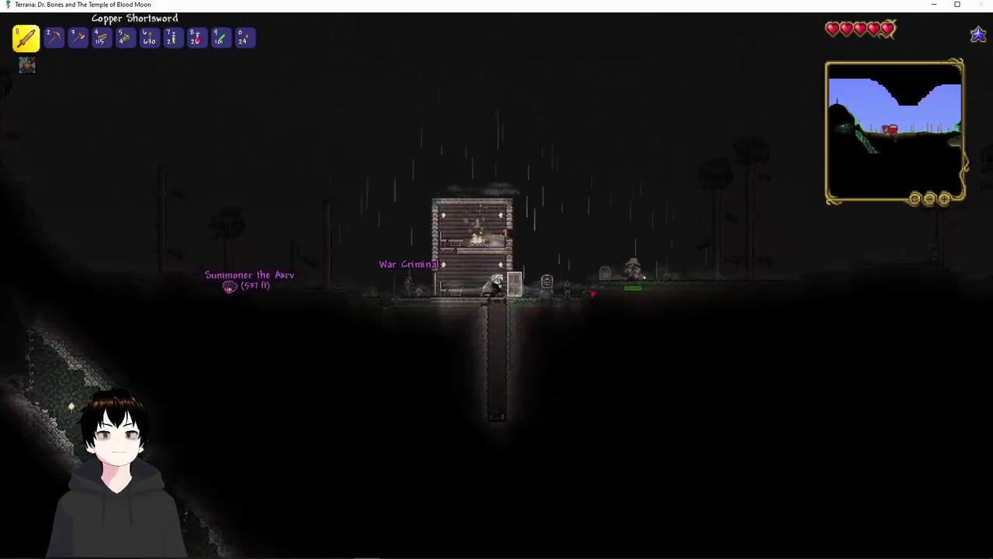
pyautogui.press('a')
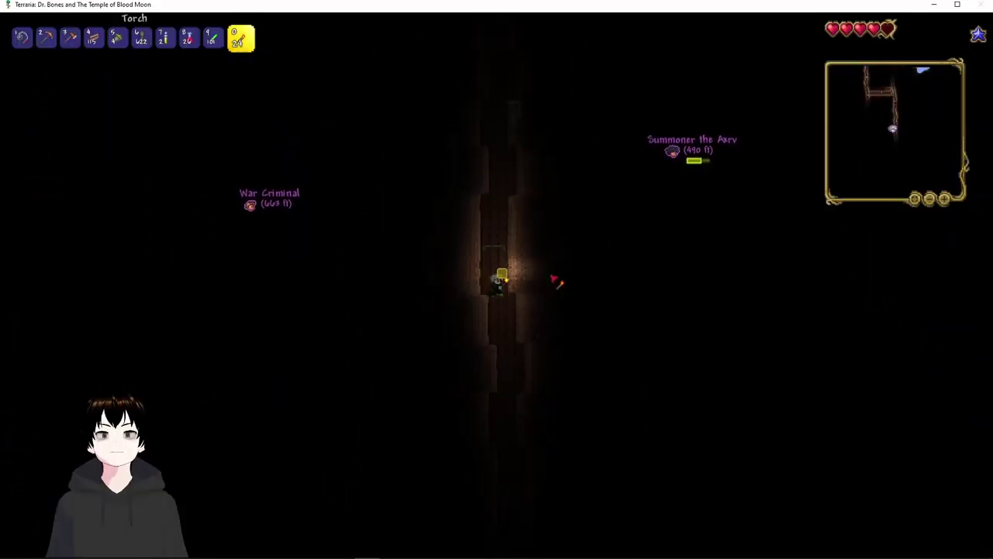
# - Cycle through the Nimble Copper Pickaxe and torch, then strike the ghost with the Mace
pyautogui.press('1')
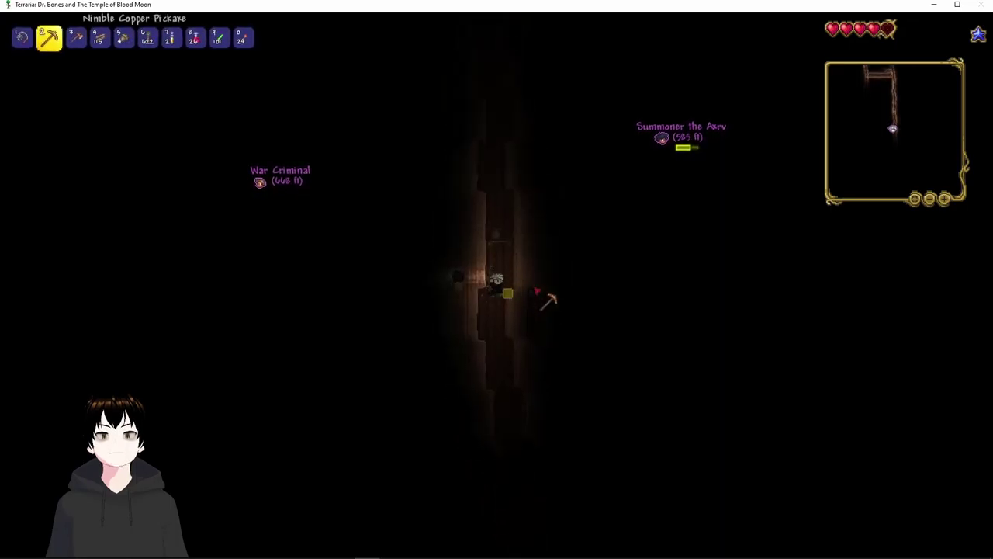
pyautogui.press('0')
pyautogui.press('2')
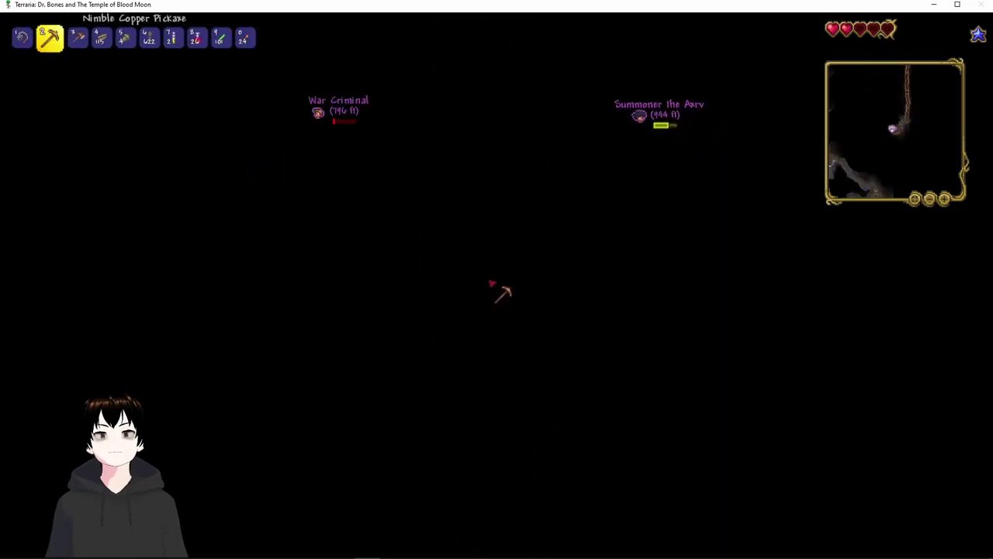
pyautogui.press('Escape')
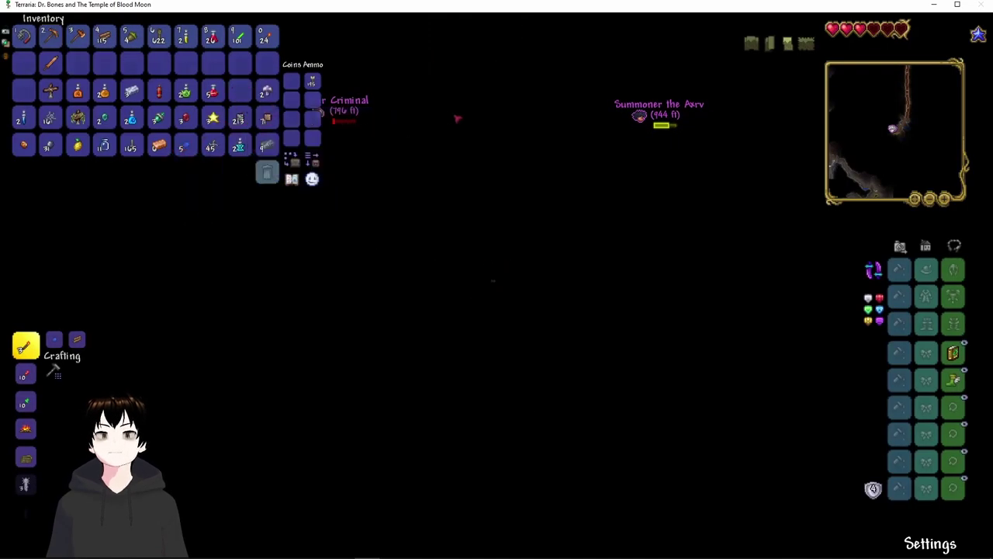
pyautogui.press('0')
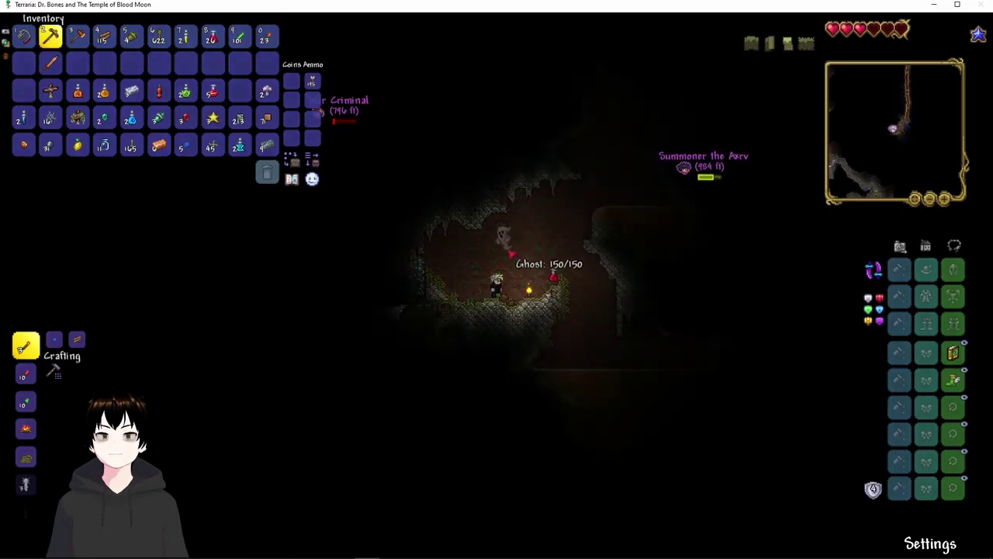
pyautogui.press('1')
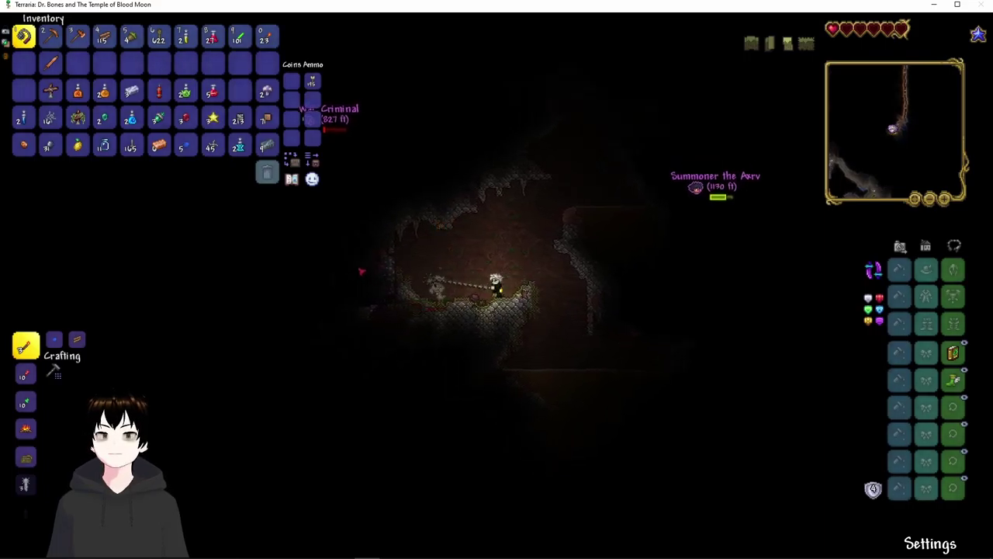
pyautogui.click(362, 271)
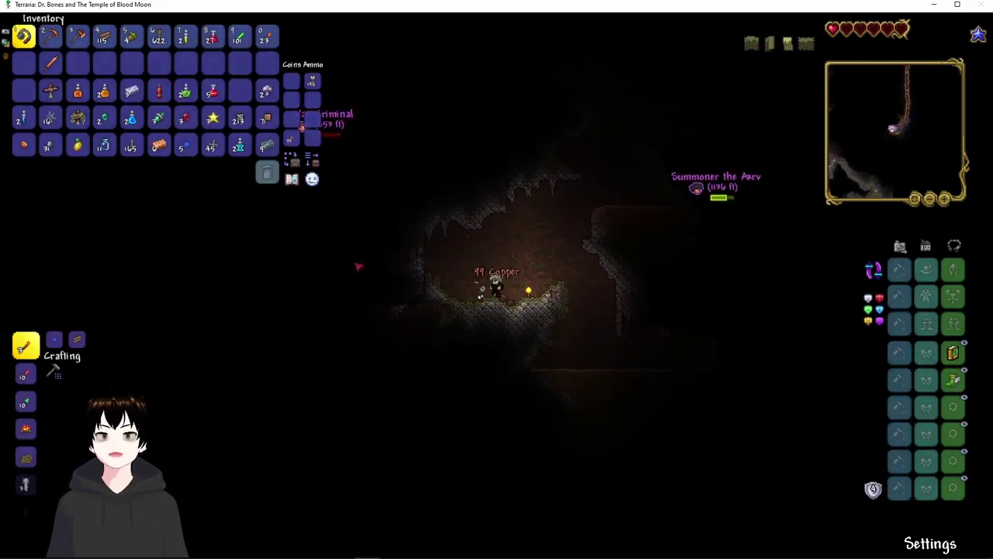
pyautogui.press('3')
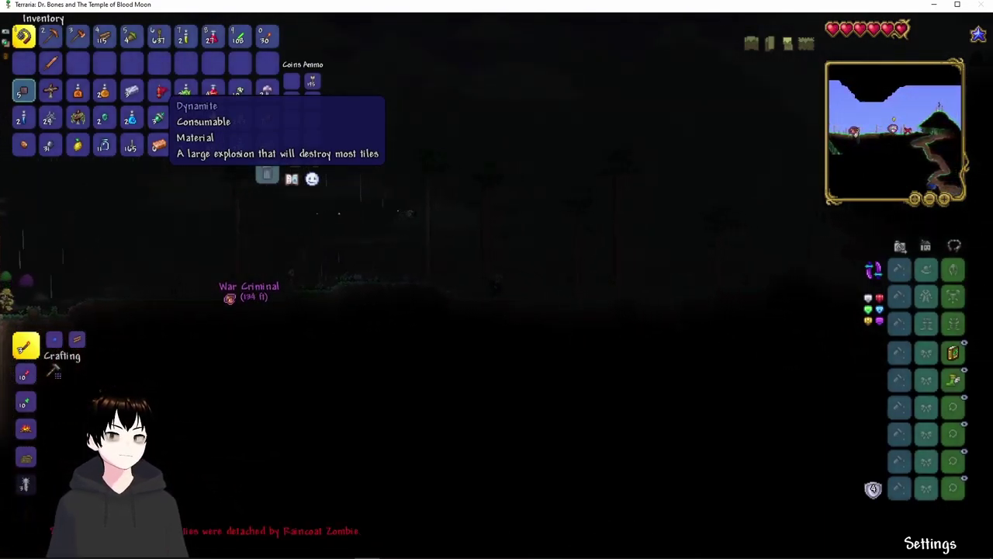
# - Close the inventory and walk right across the surface collecting the dropped coins
pyautogui.press('Escape')
pyautogui.press('d')
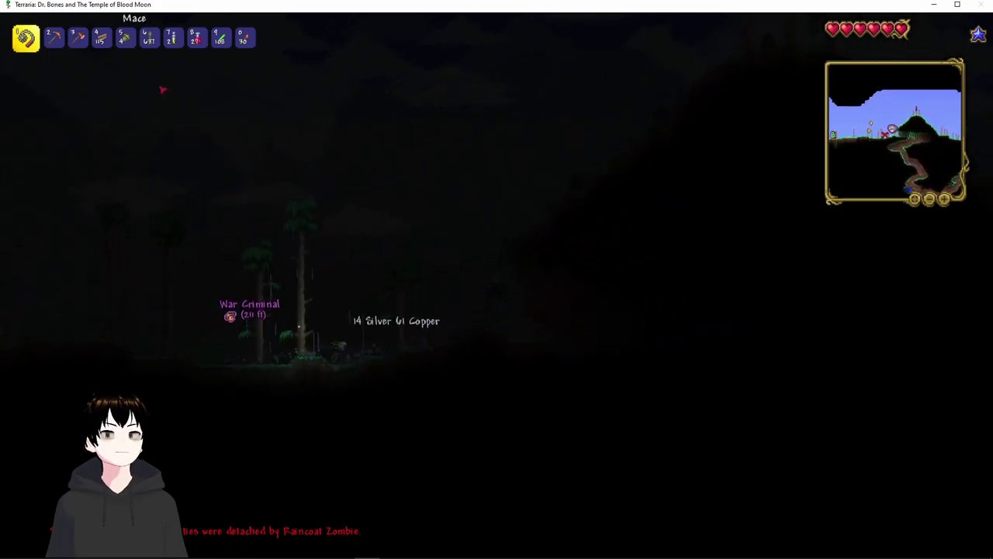
pyautogui.press('d')
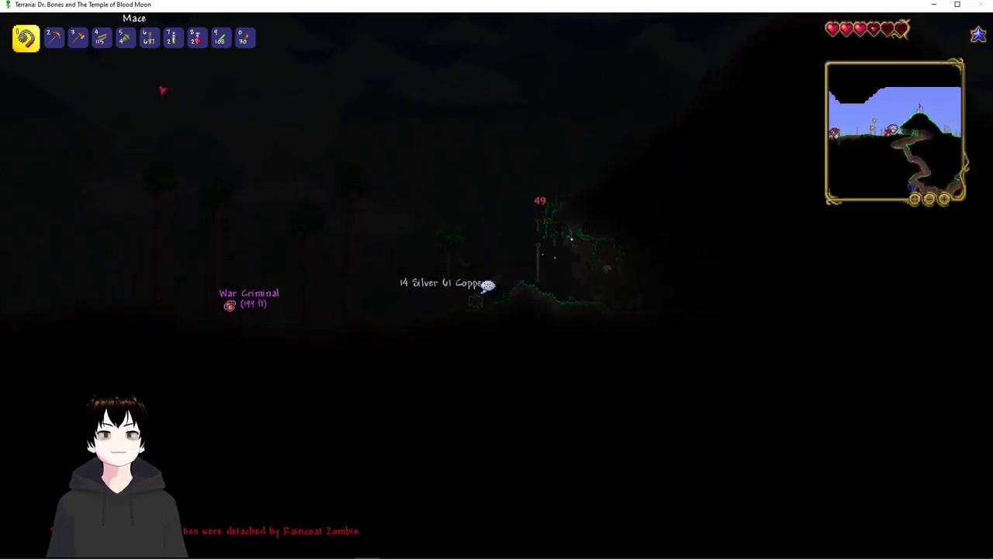
pyautogui.press('d')
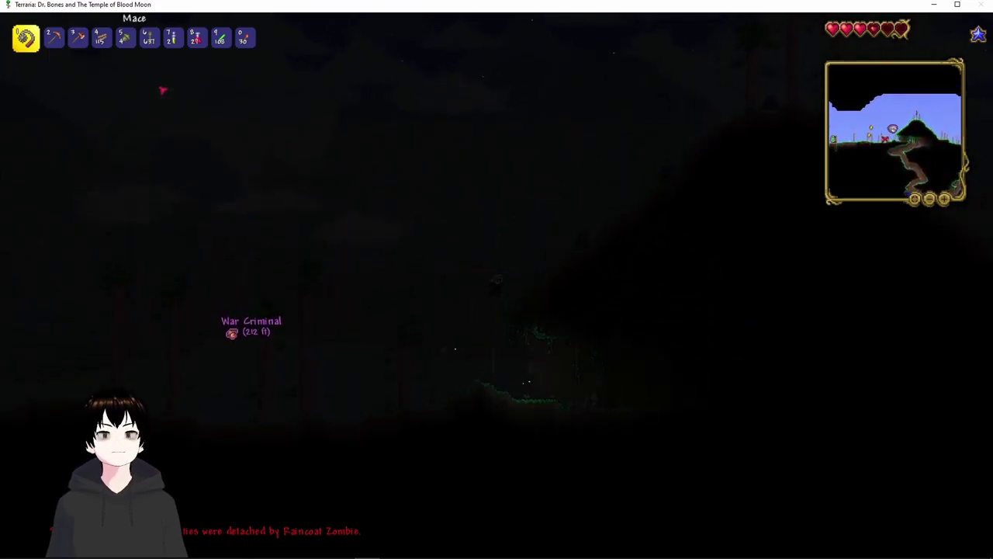
pyautogui.press('d')
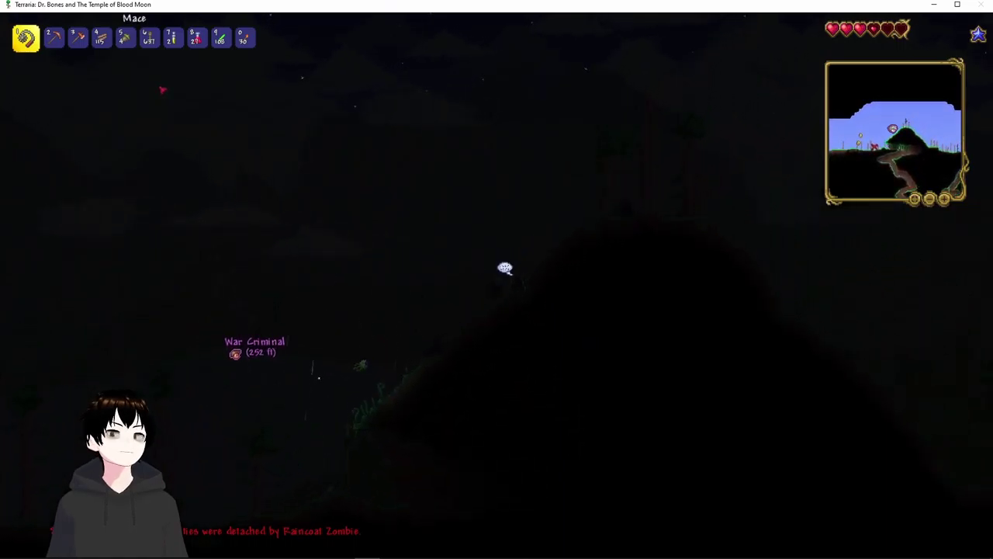
pyautogui.press('d')
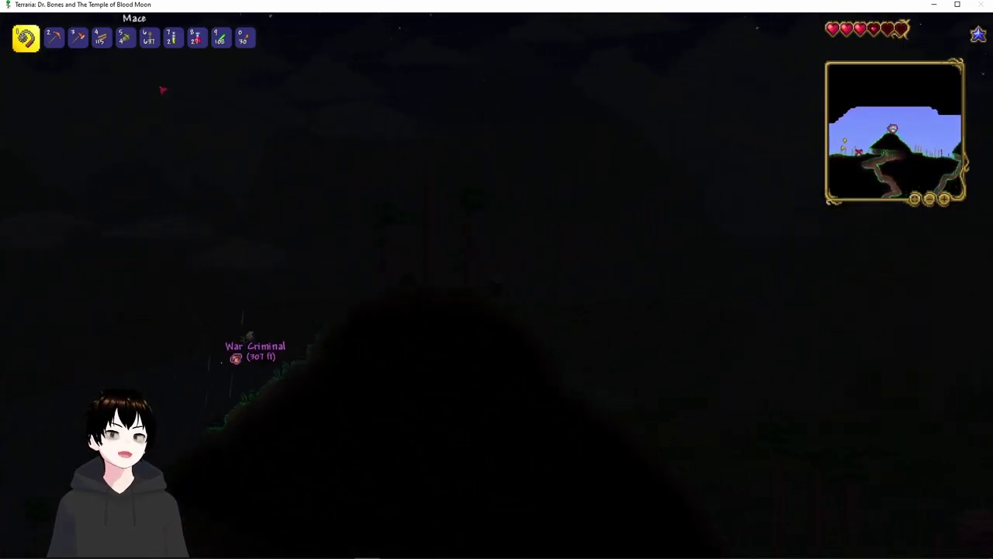
# - Continue right over the grassy hill and drop down the shaft toward the cave
pyautogui.press('d')
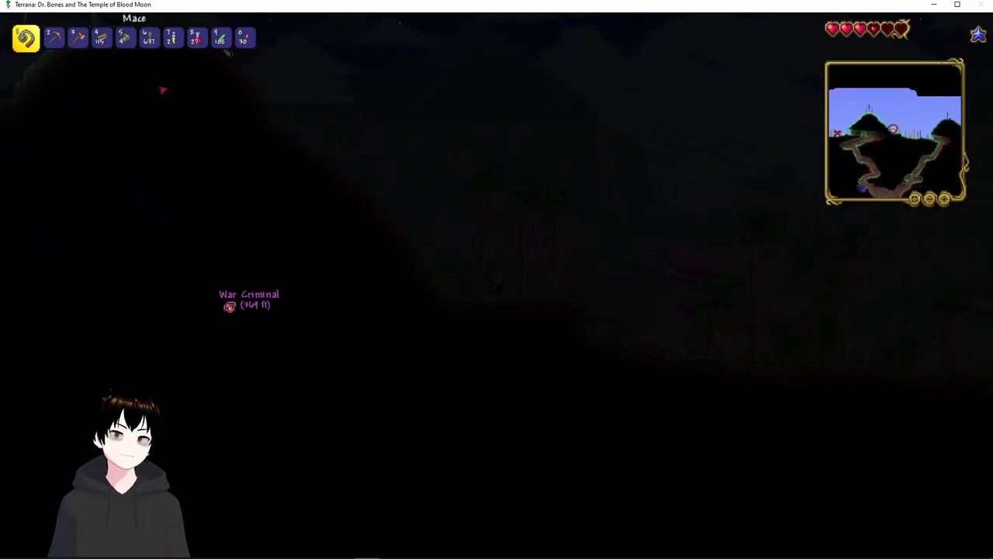
pyautogui.press('d')
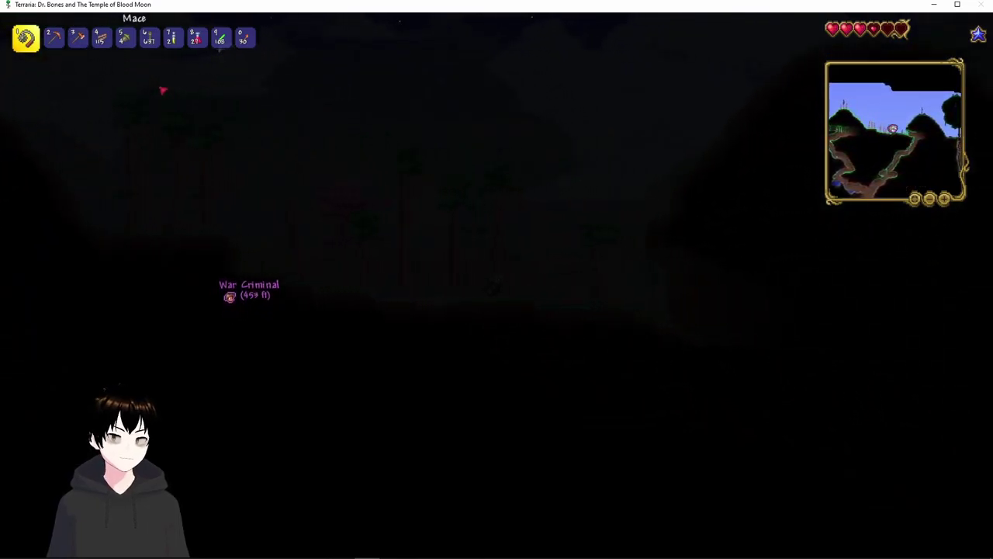
pyautogui.press('d')
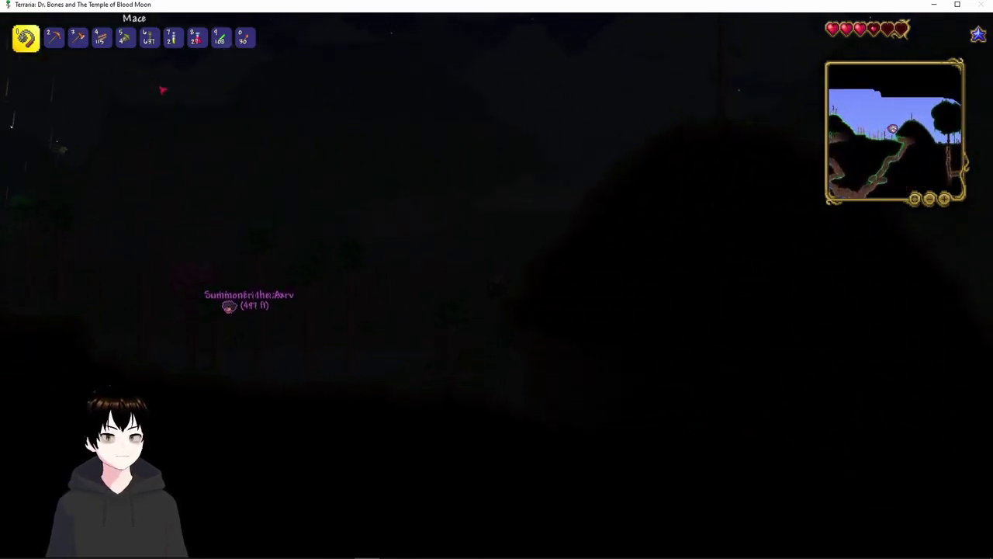
pyautogui.press('d')
pyautogui.press('d')
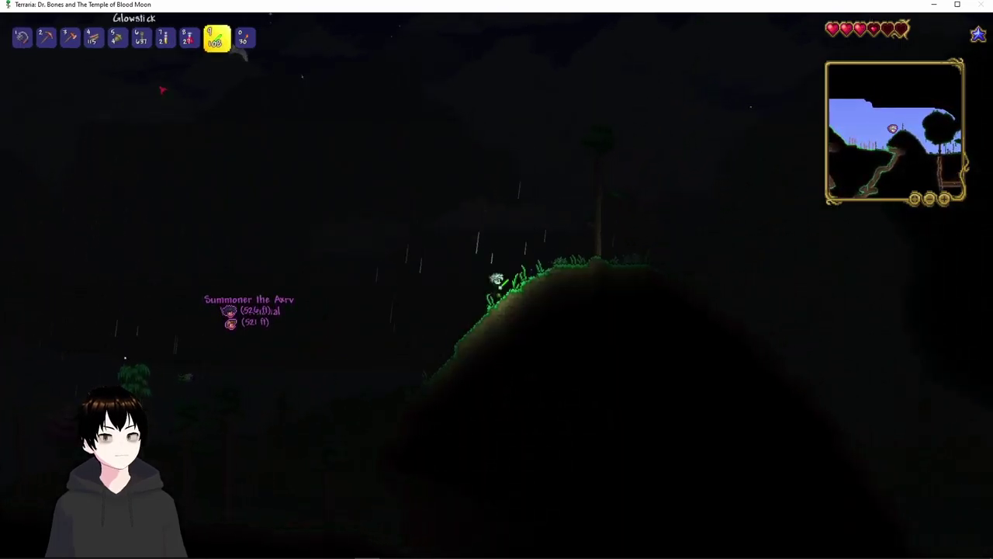
pyautogui.press('d')
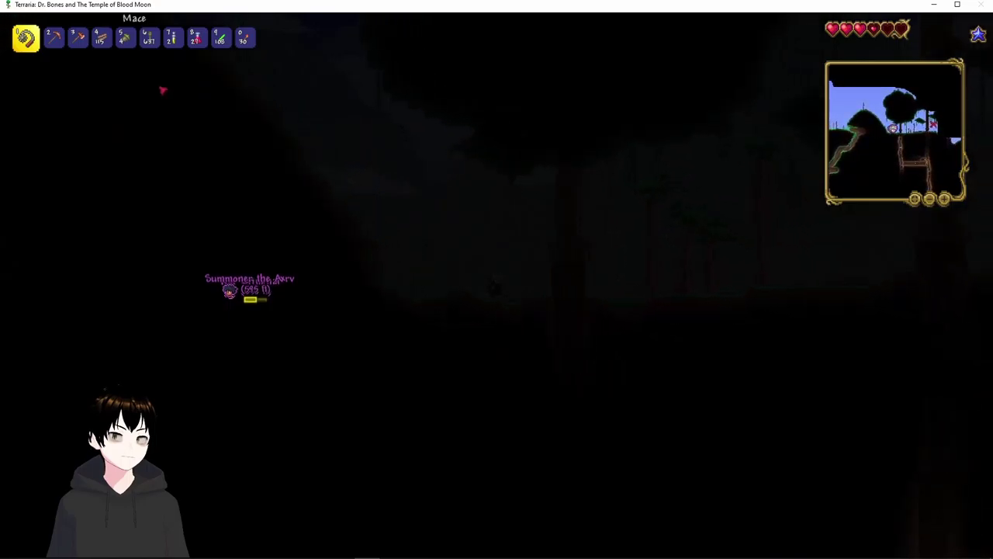
pyautogui.press('d')
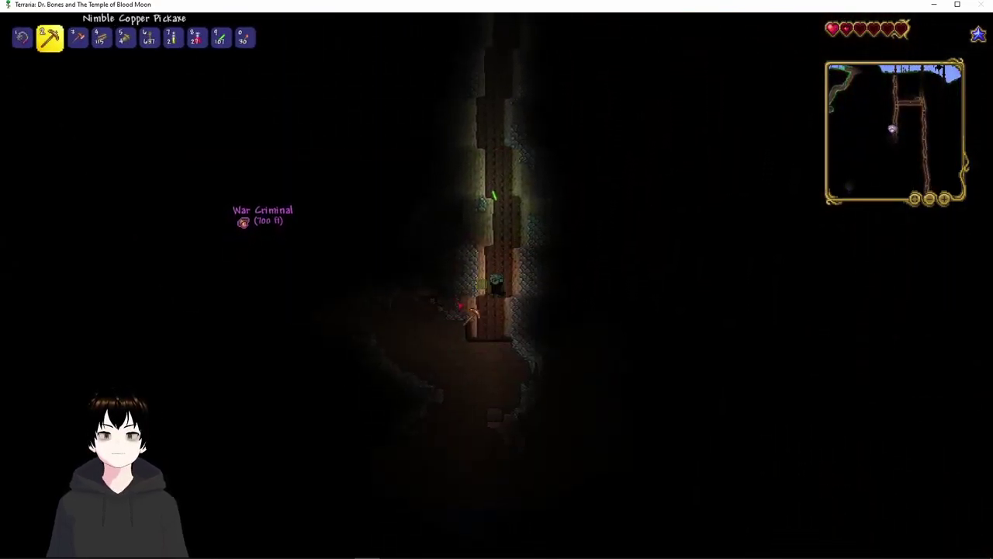
# - Drop beside the cave chest and take all its items, including the arrows
pyautogui.press('0')
pyautogui.press('1')
pyautogui.rightClick(512, 268)
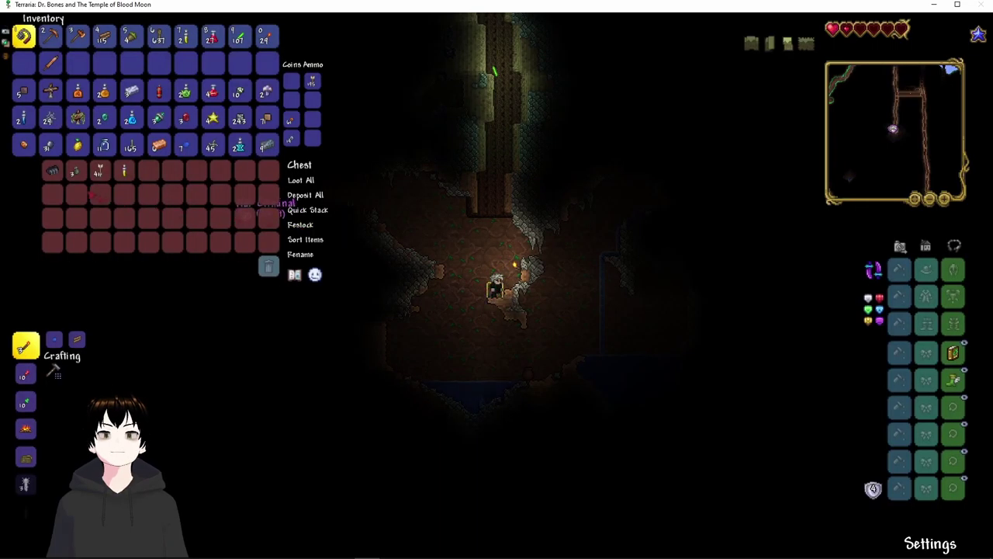
pyautogui.keyDown('shift'); pyautogui.click(53, 171); pyautogui.keyUp('shift')
pyautogui.keyDown('shift'); pyautogui.click(124, 172); pyautogui.keyUp('shift')
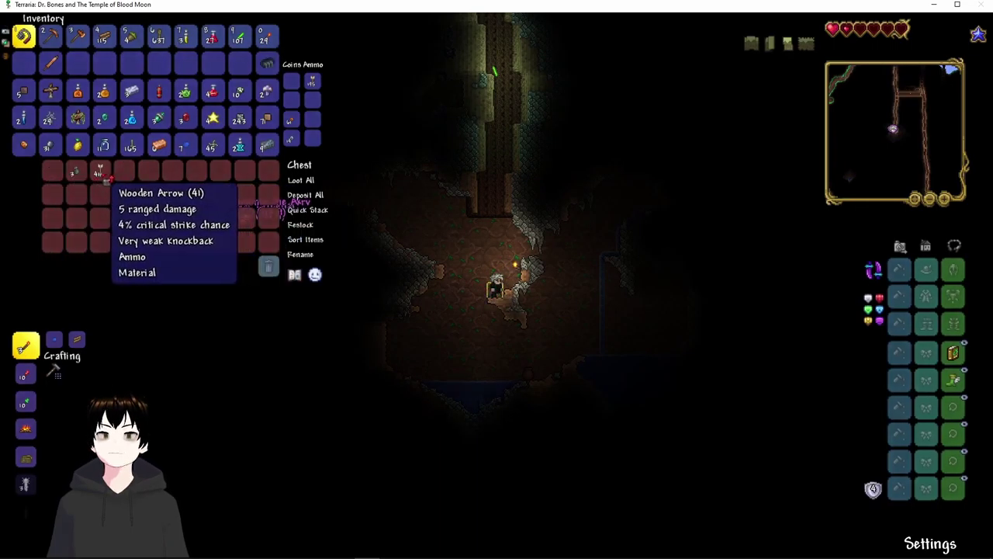
pyautogui.keyDown('shift'); pyautogui.click(100, 171); pyautogui.keyUp('shift')
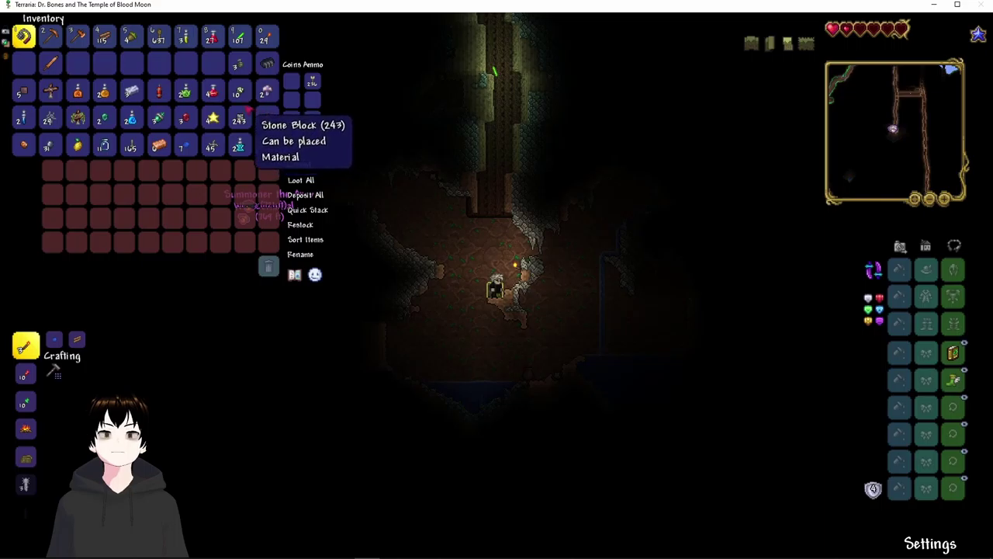
# - Close the chest, equip the pickaxe, and open settings after the dynamite death
pyautogui.press('Escape')
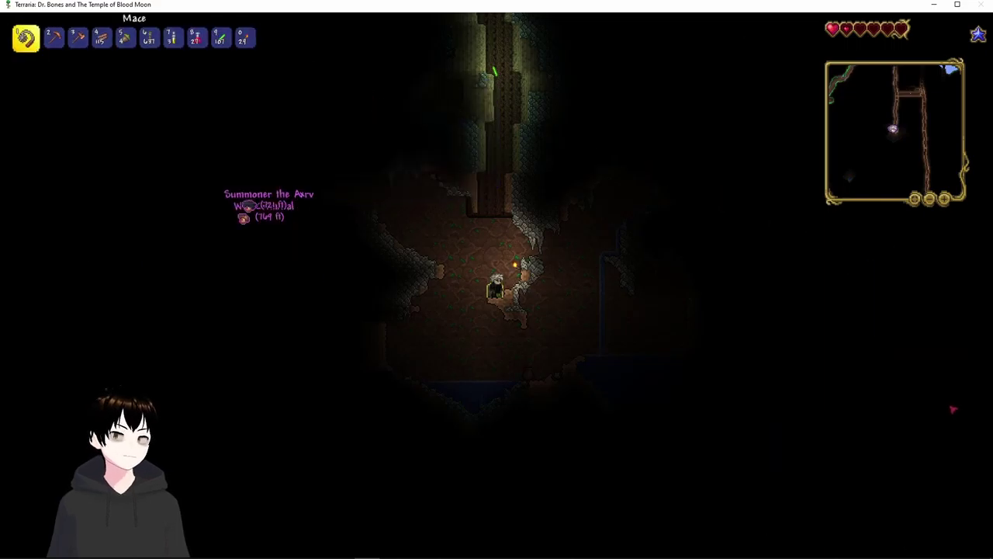
pyautogui.press('Escape')
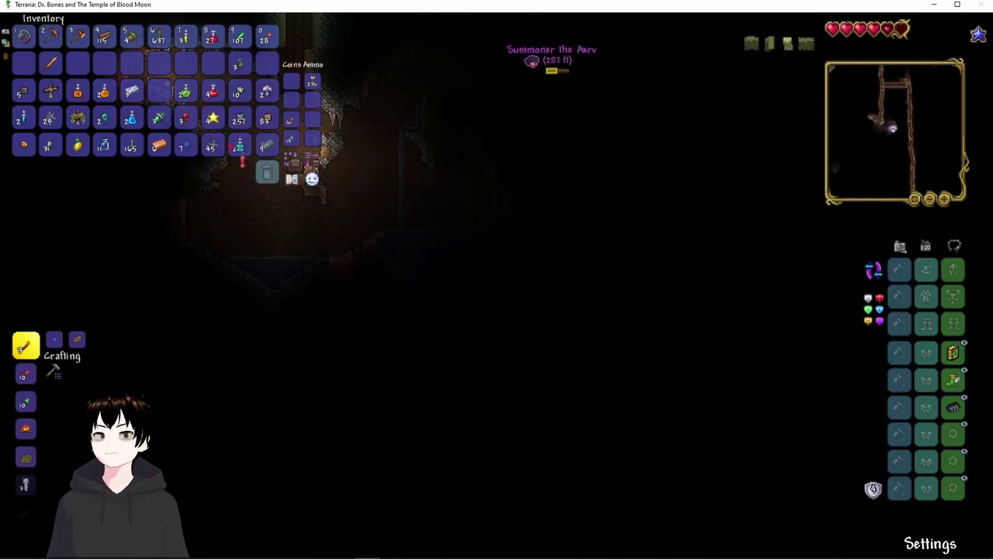
pyautogui.press('1')
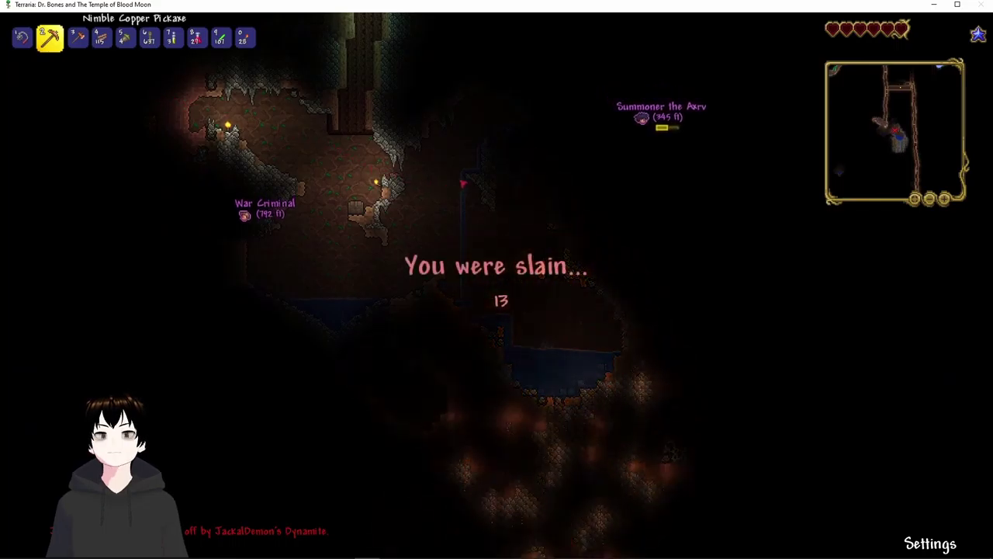
pyautogui.press('Escape')
pyautogui.press('Escape')
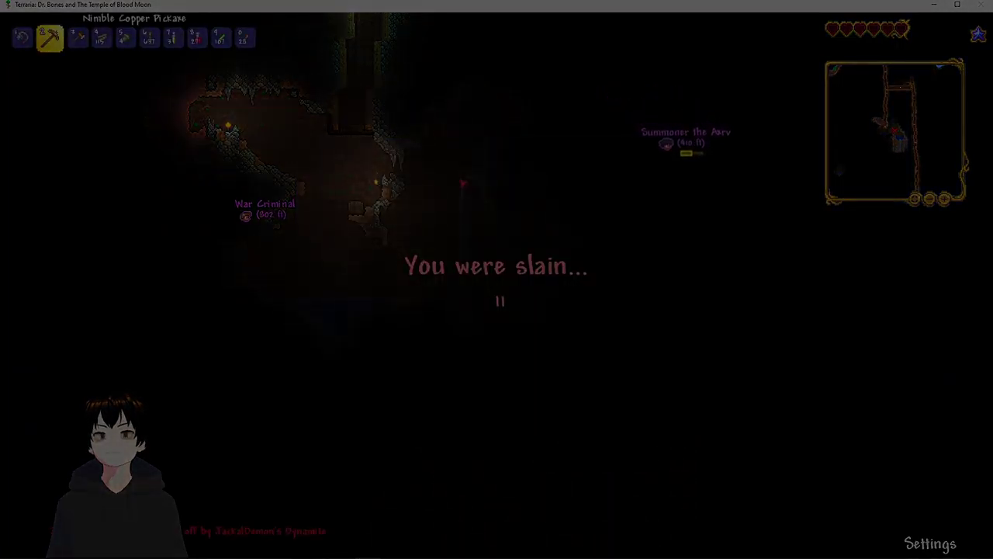